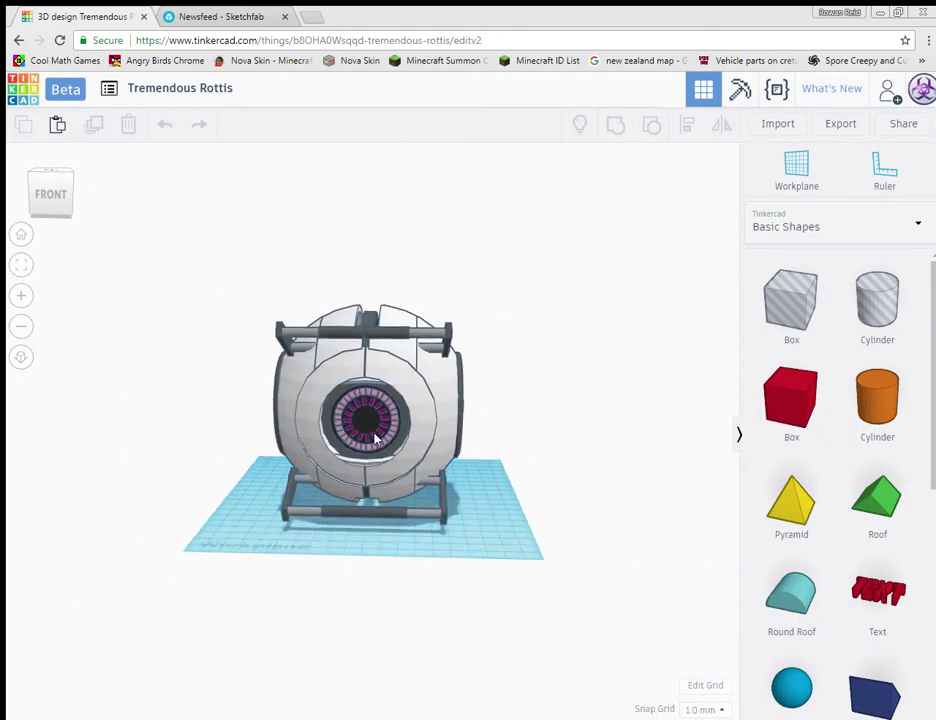
Rename the design to "Fact core"
click(181, 88)
text(Fact core)
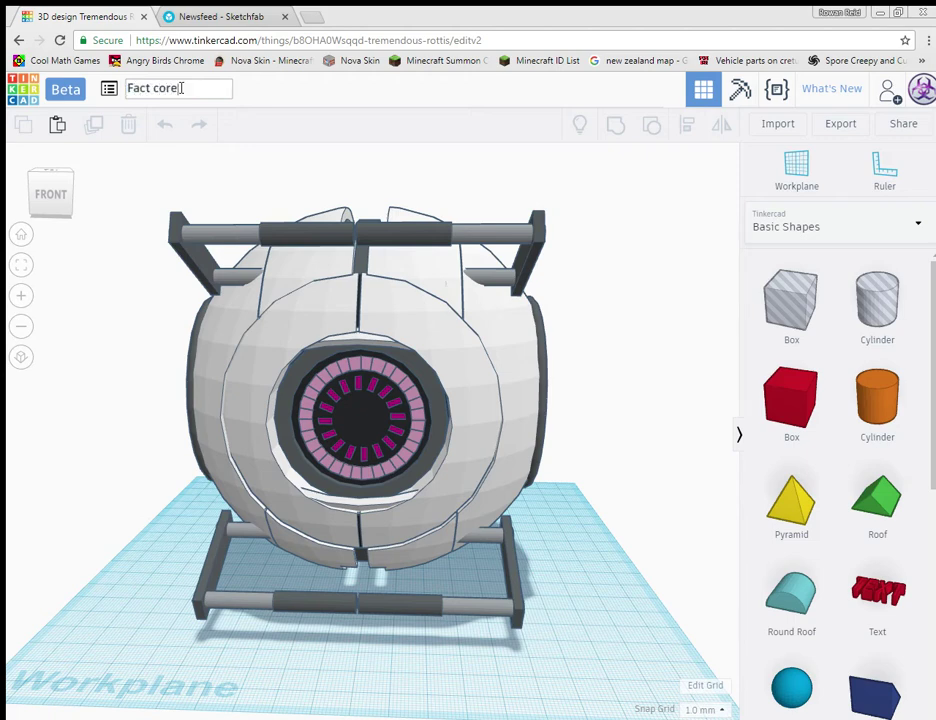
key(Return)
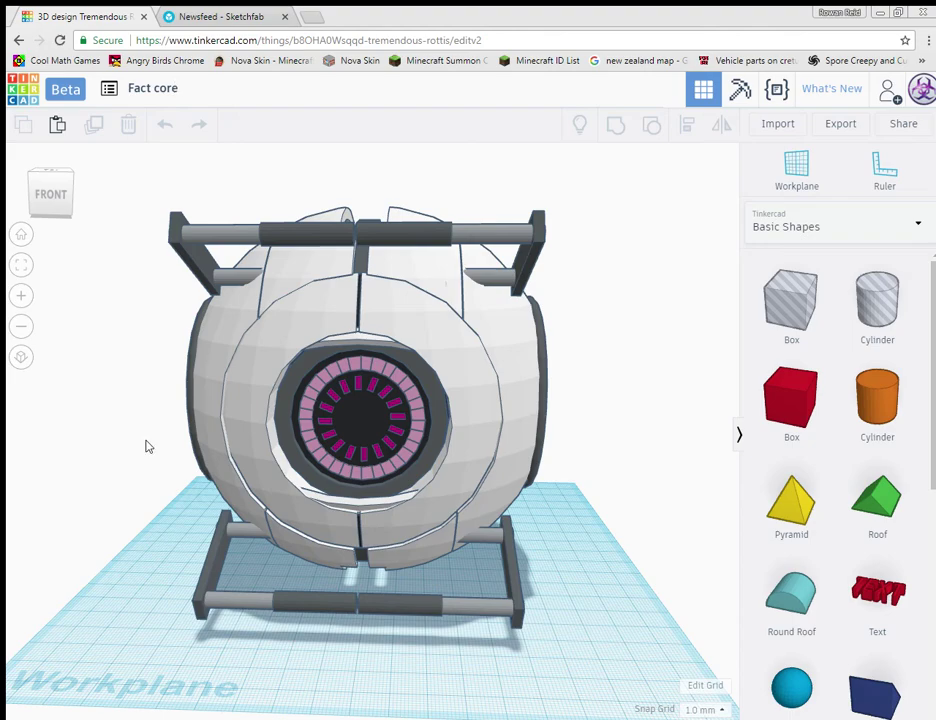
Export everything in the design as an OBJ file
right_drag(148, 446, 366, 508)
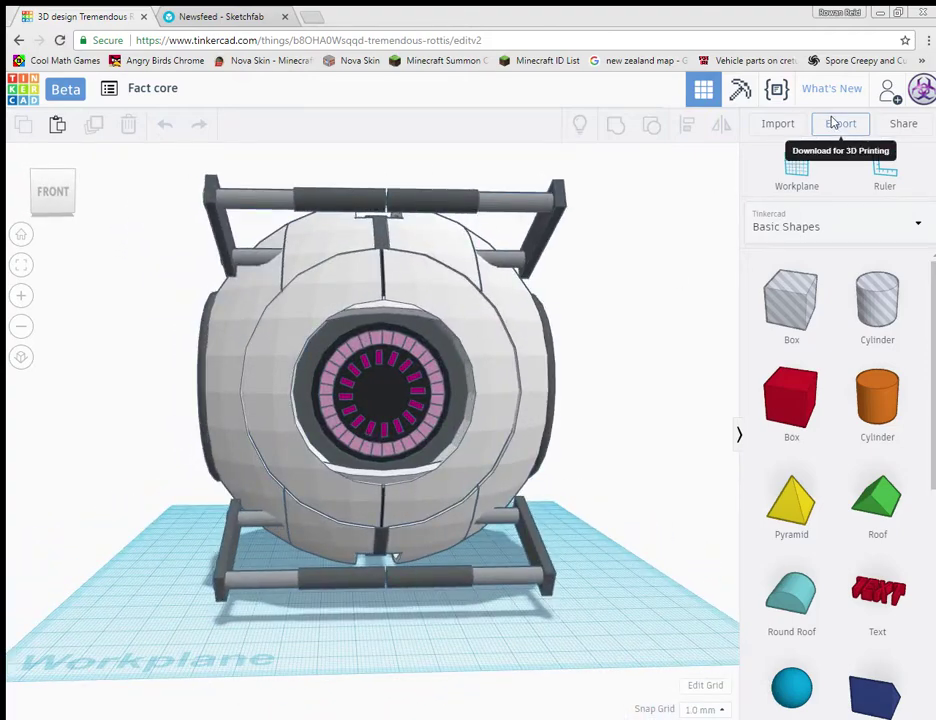
click(833, 122)
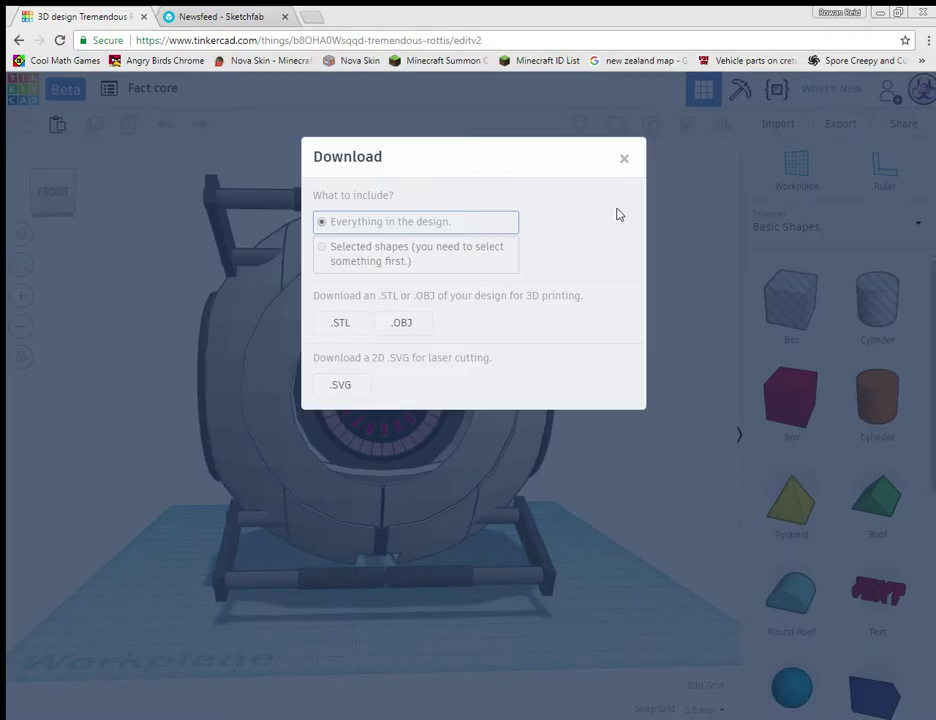
click(411, 320)
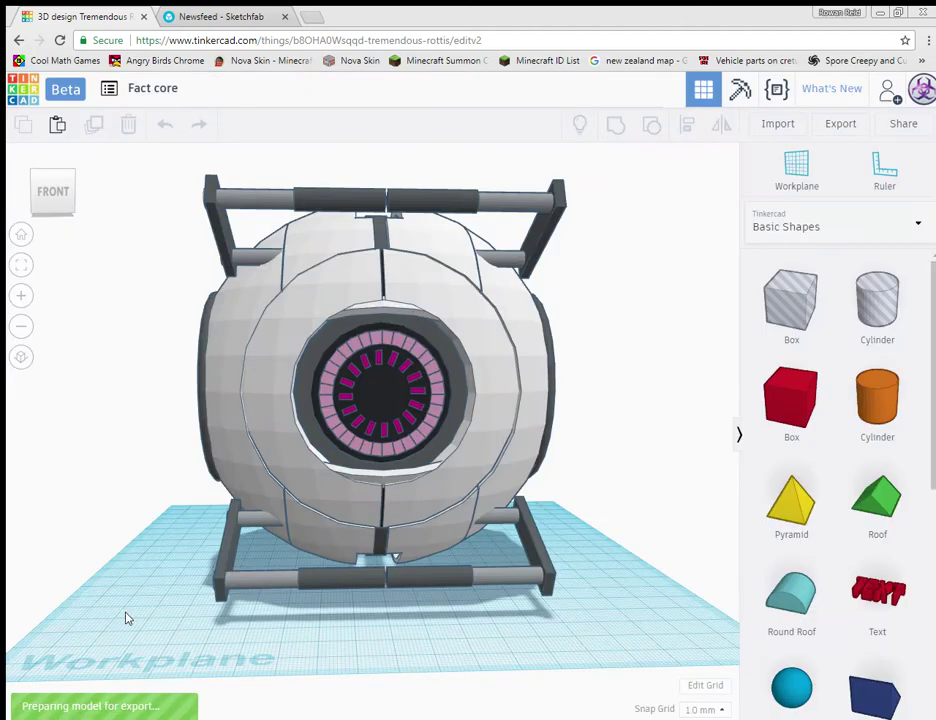
mouse_move(130, 591)
right_down()
mouse_move(115, 581)
mouse_move(128, 588)
mouse_move(136, 579)
right_up()
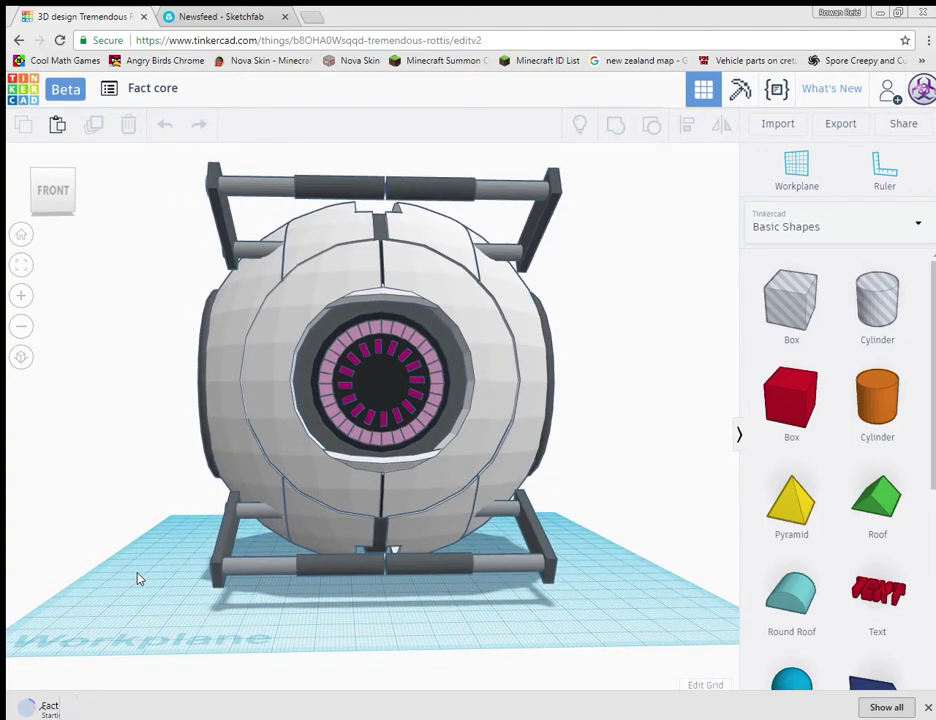
scroll(140, 579, up, 10)
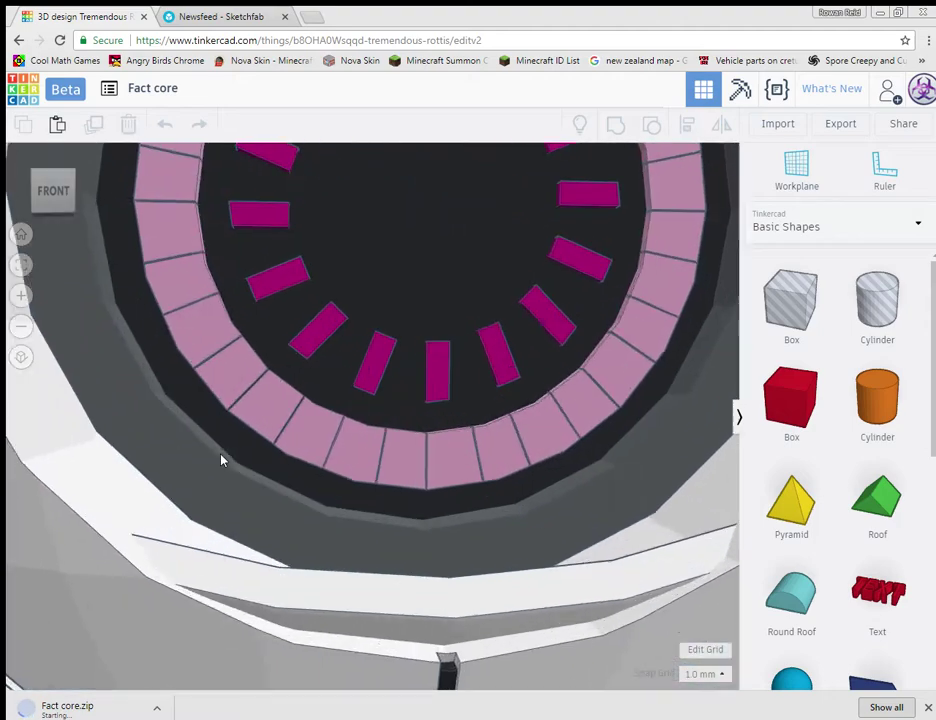
scroll(222, 460, down, 5)
mouse_move(222, 460)
right_down()
mouse_move(242, 436)
mouse_move(217, 468)
mouse_move(222, 475)
right_up()
scroll(217, 468, up, 2)
key(f)
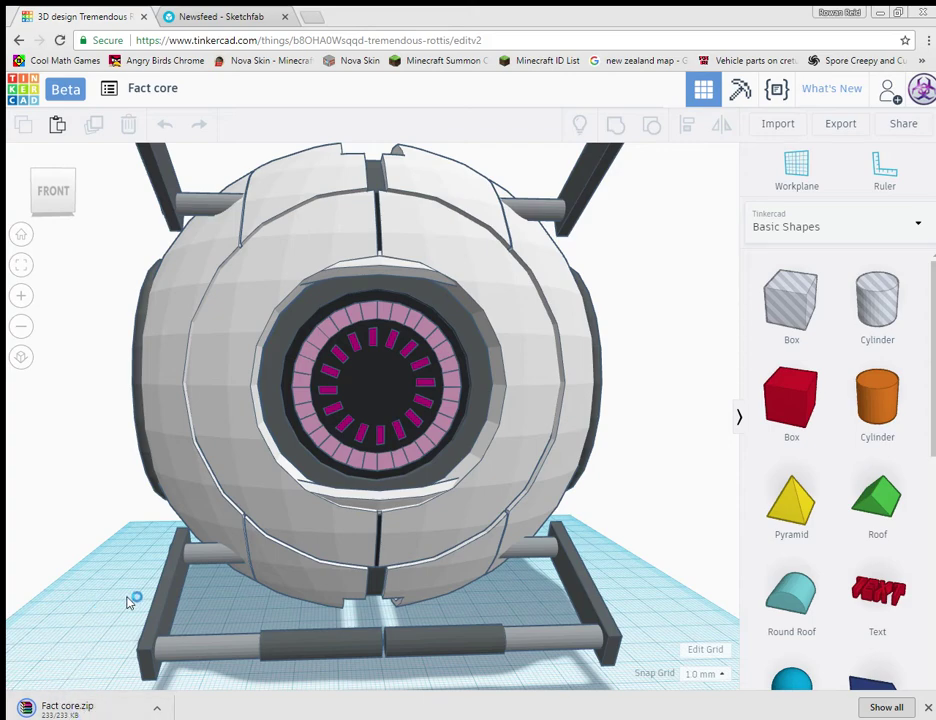
scroll(145, 550, down, 3)
scroll(167, 543, up, 1)
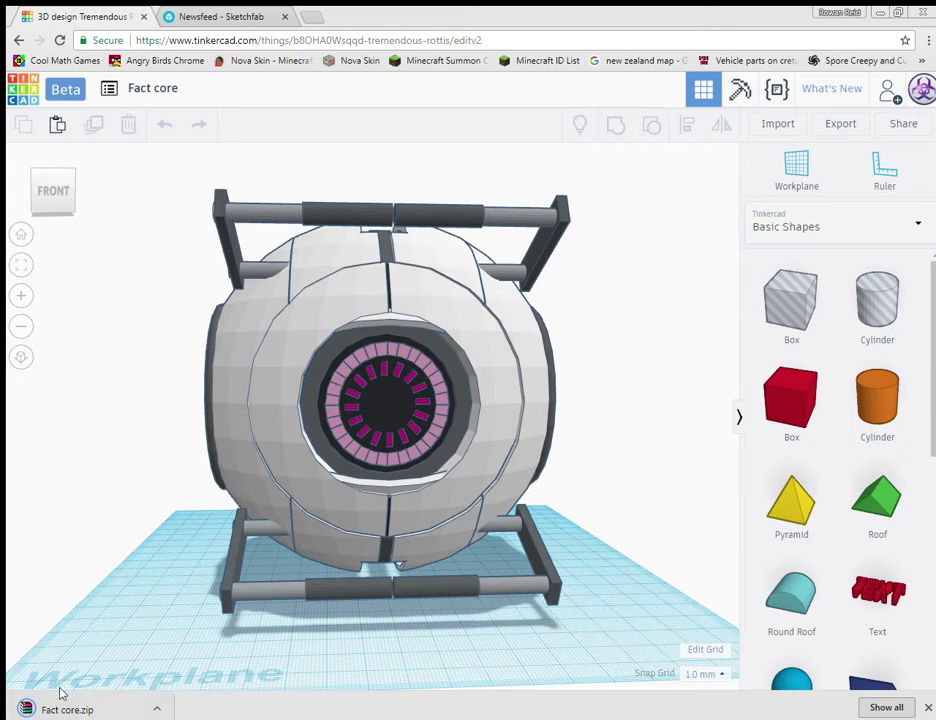
Switch to Sketchfab and upload the downloaded Fact core.zip as a new scene with the model name "Fact Core"
click(215, 16)
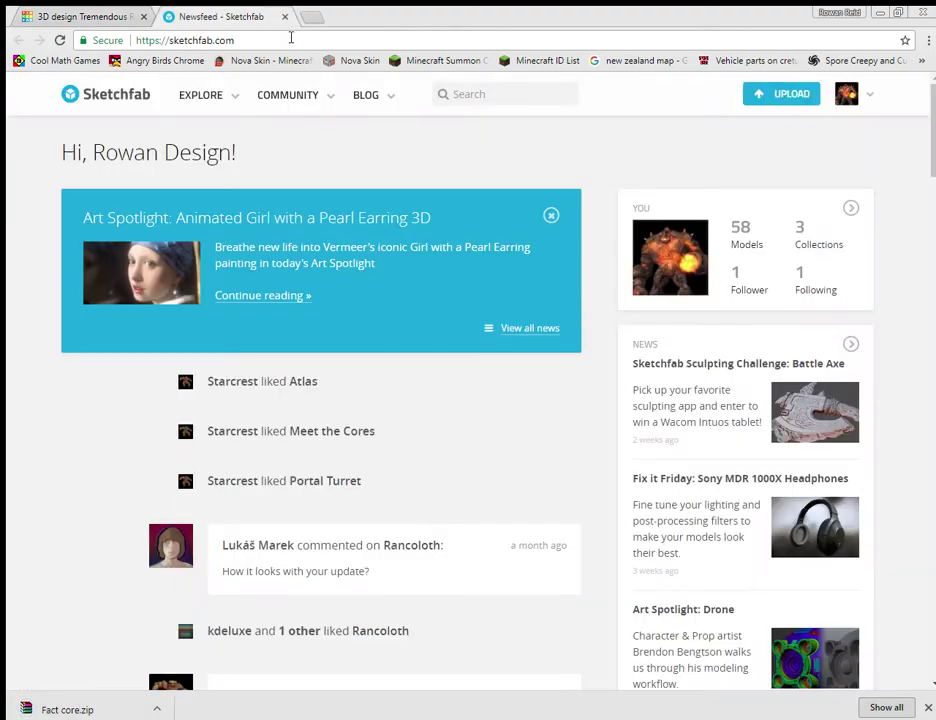
click(790, 94)
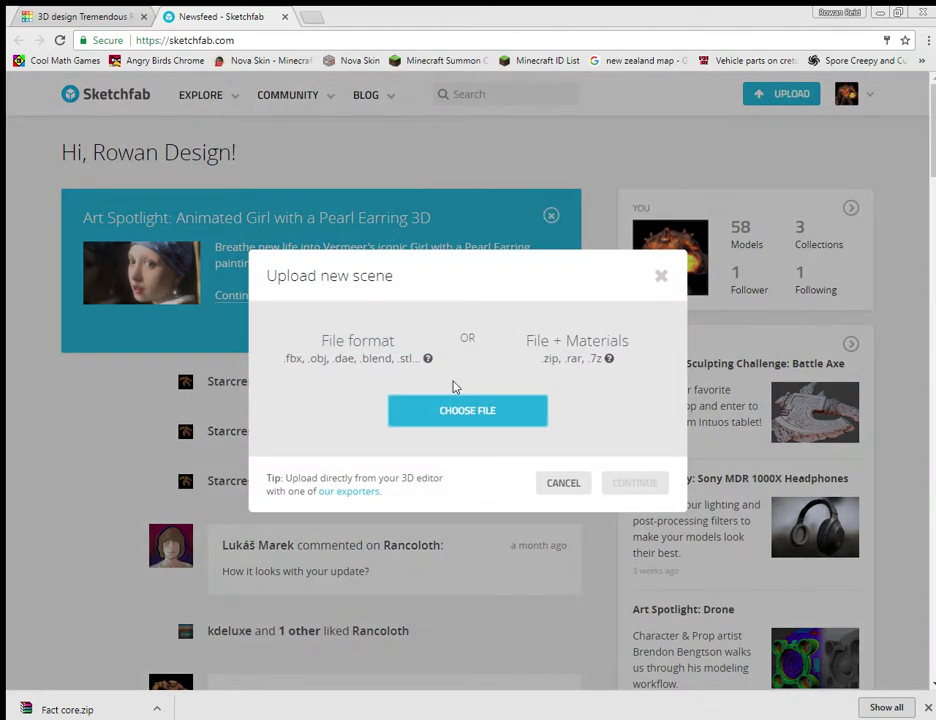
drag(52, 710, 227, 496)
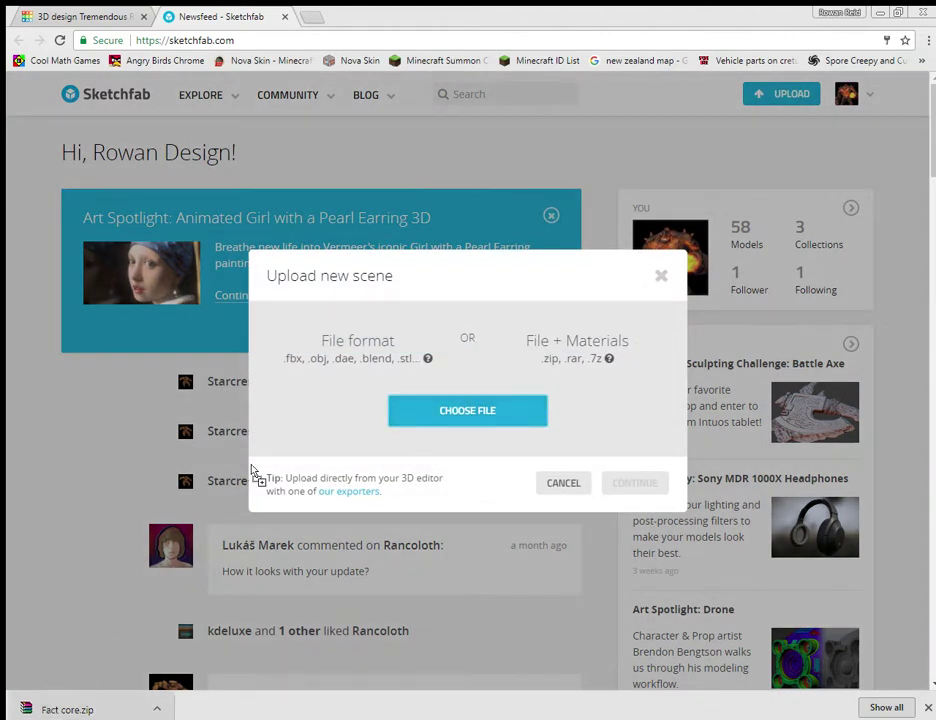
drag(427, 355, 410, 366)
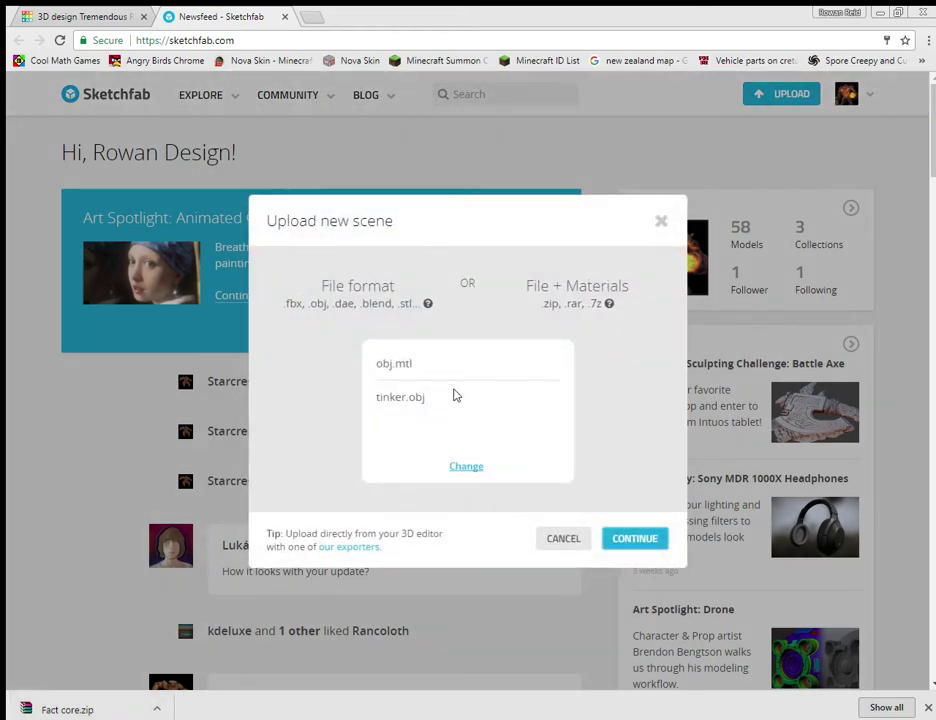
click(645, 540)
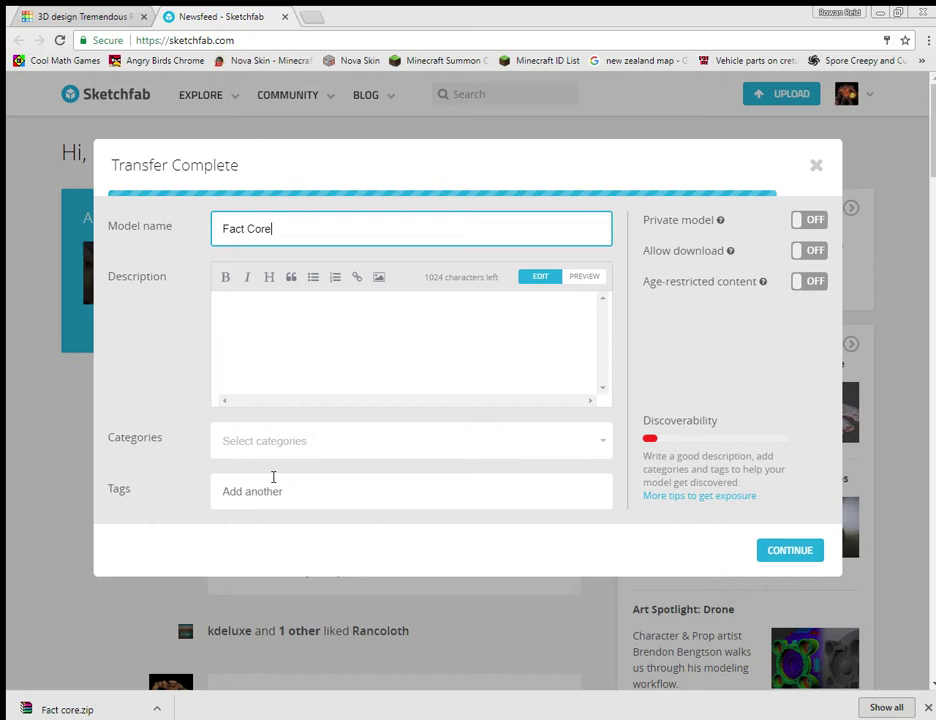
Assign the uploaded model to the Gaming and Characters categories
click(274, 436)
click(479, 469)
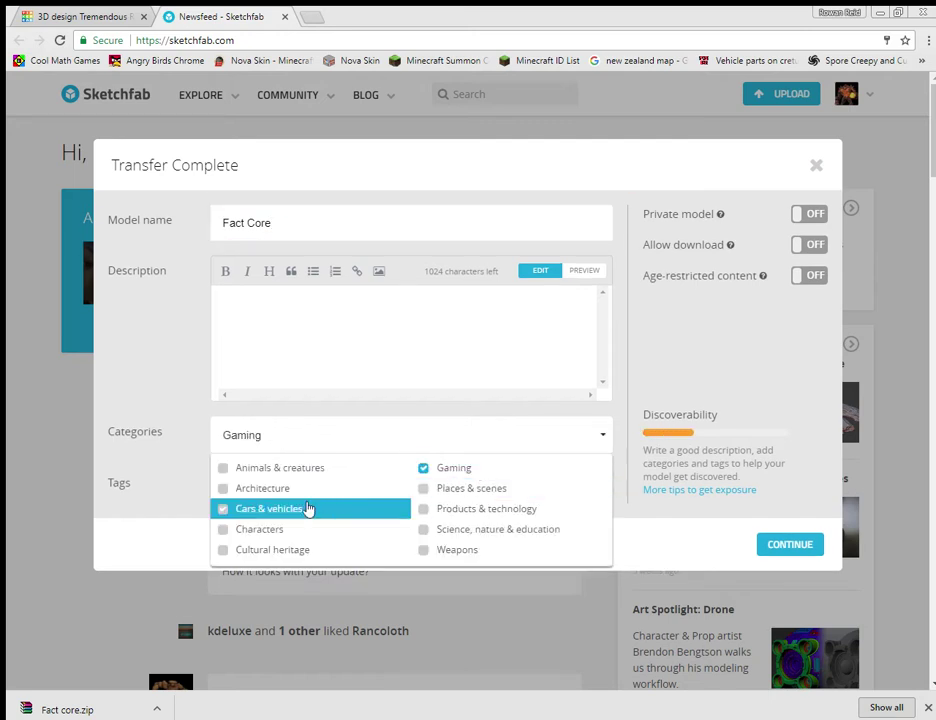
click(290, 535)
click(157, 520)
Tag the model with "core", "portal" and "portal2"
click(248, 488)
text(core)
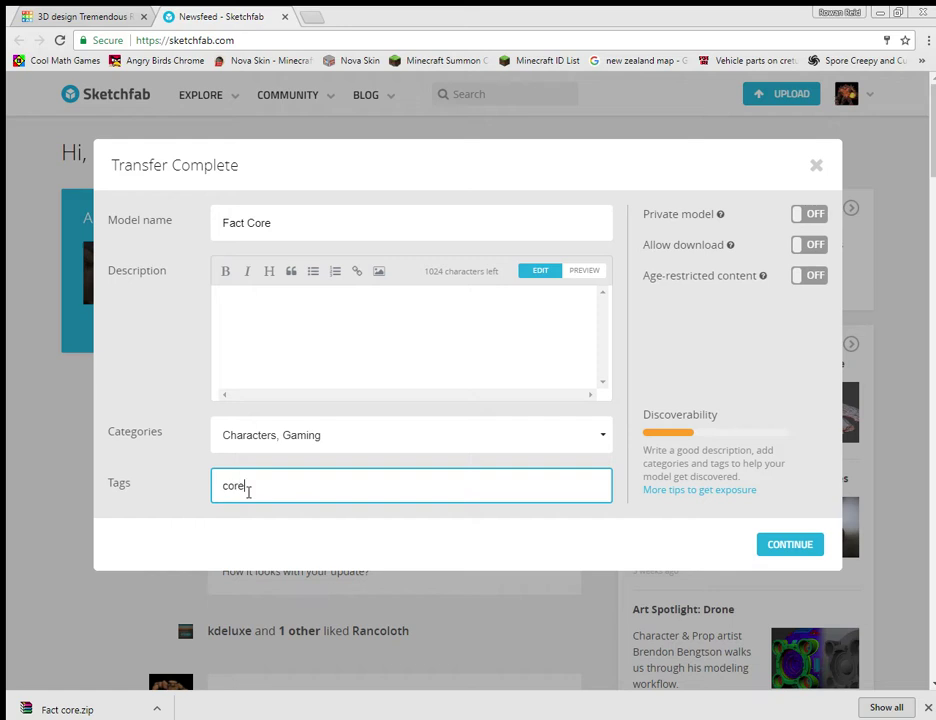
key(Return)
text(portal)
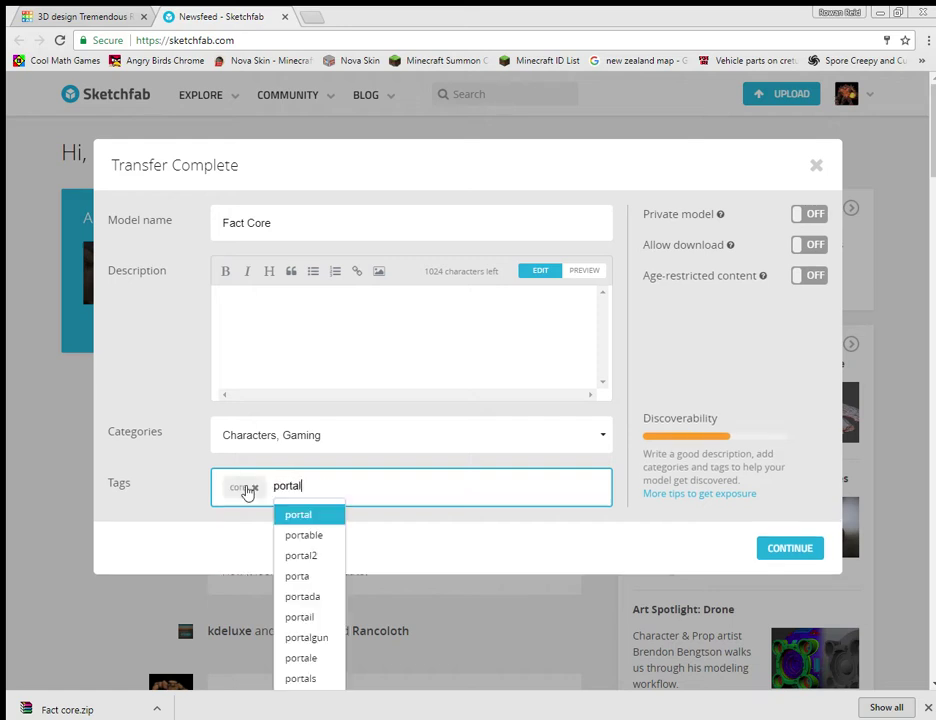
key(Return)
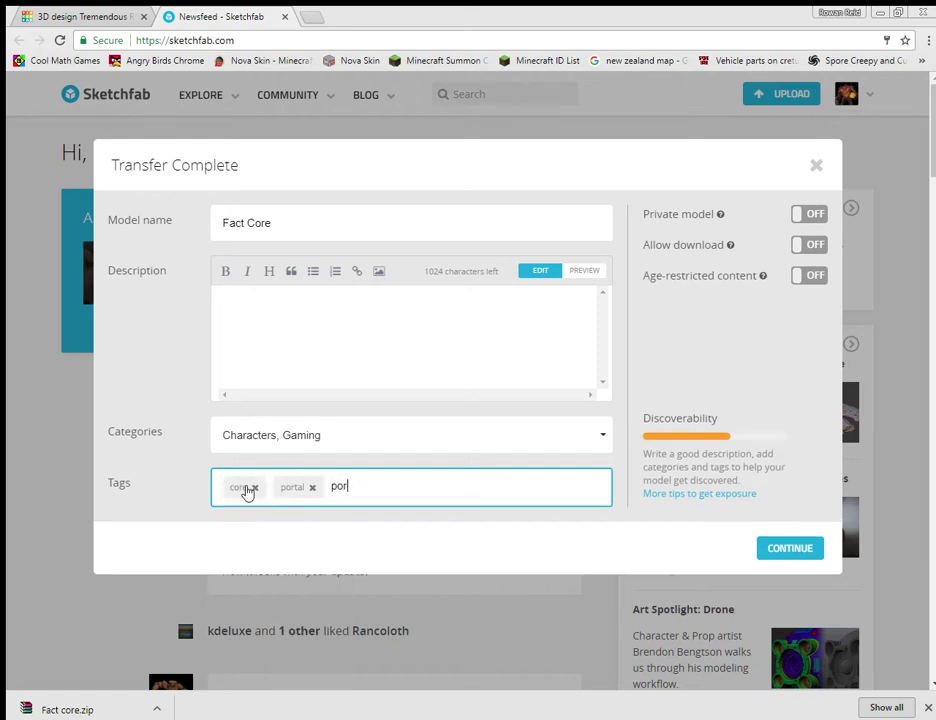
text(portal2)
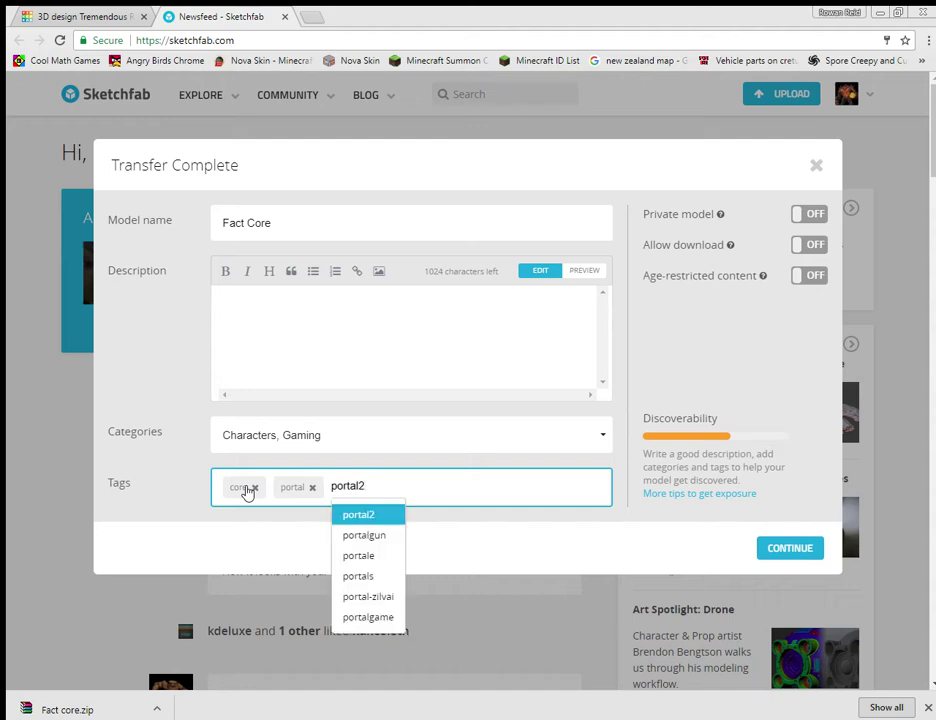
key(Return)
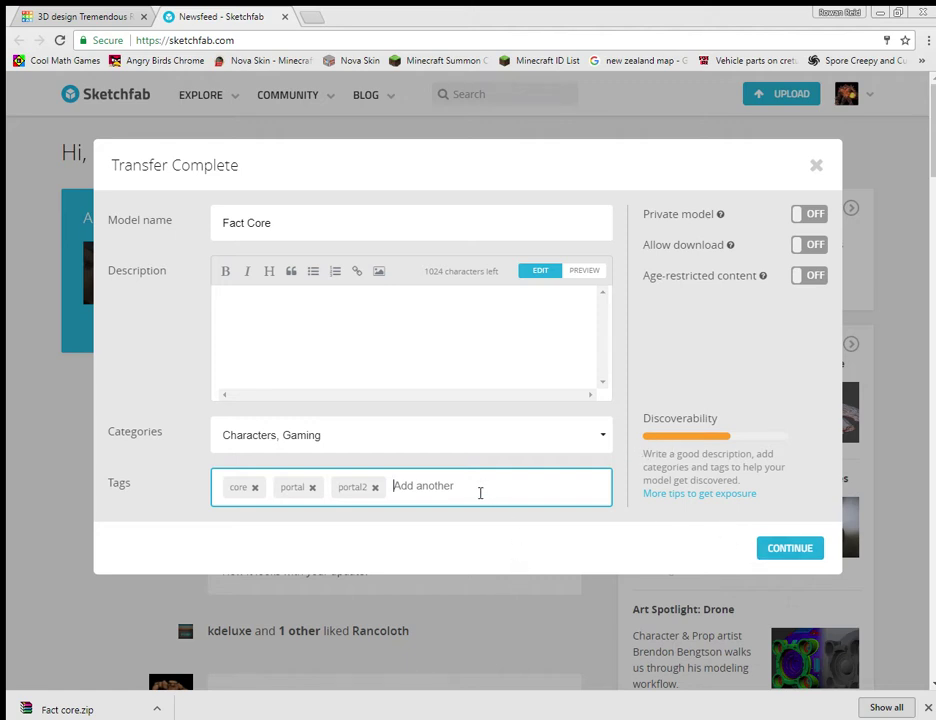
Add the tag "preview" and submit the model details
text(prie)
text(r)
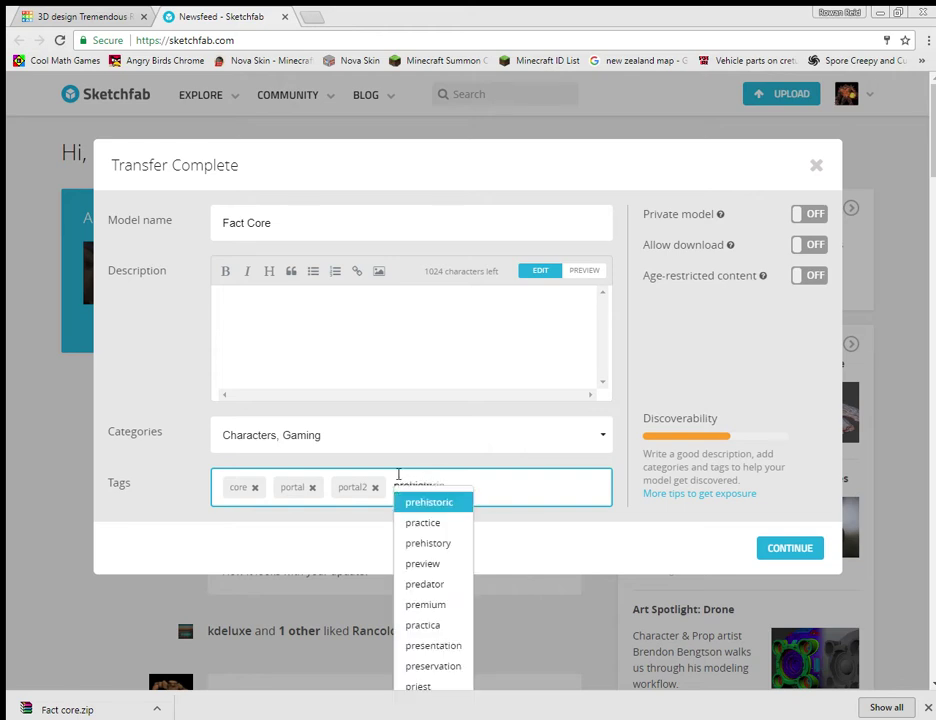
text(eview)
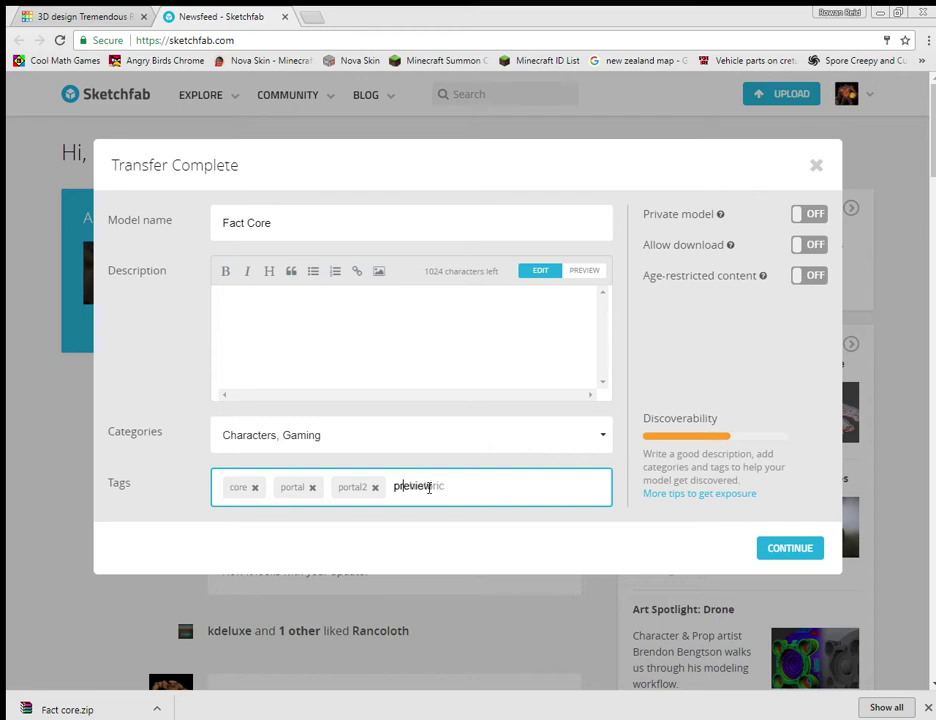
key(Return)
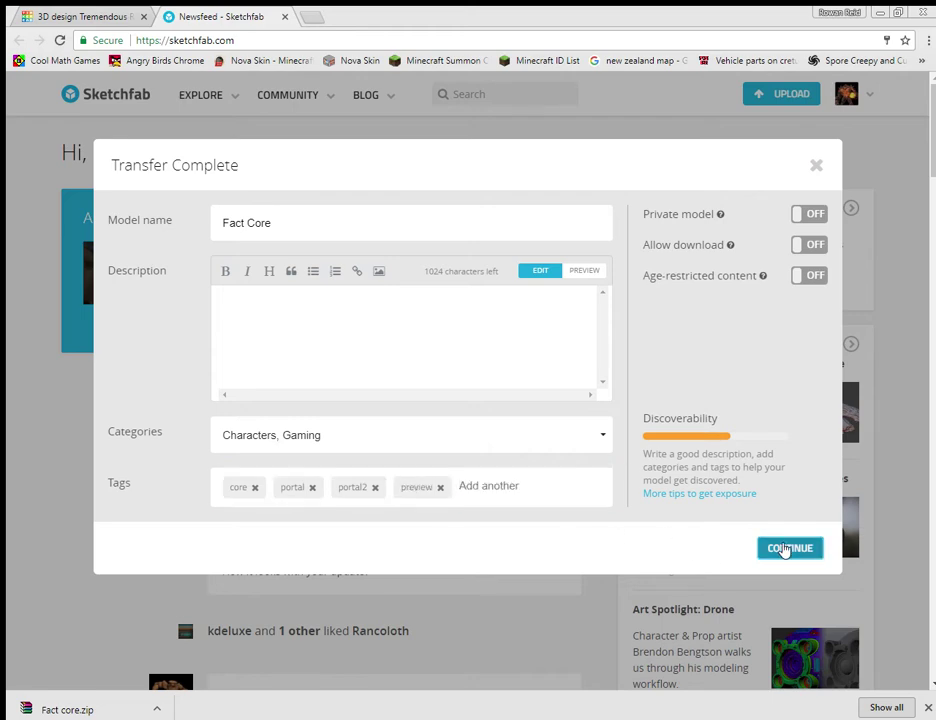
click(785, 549)
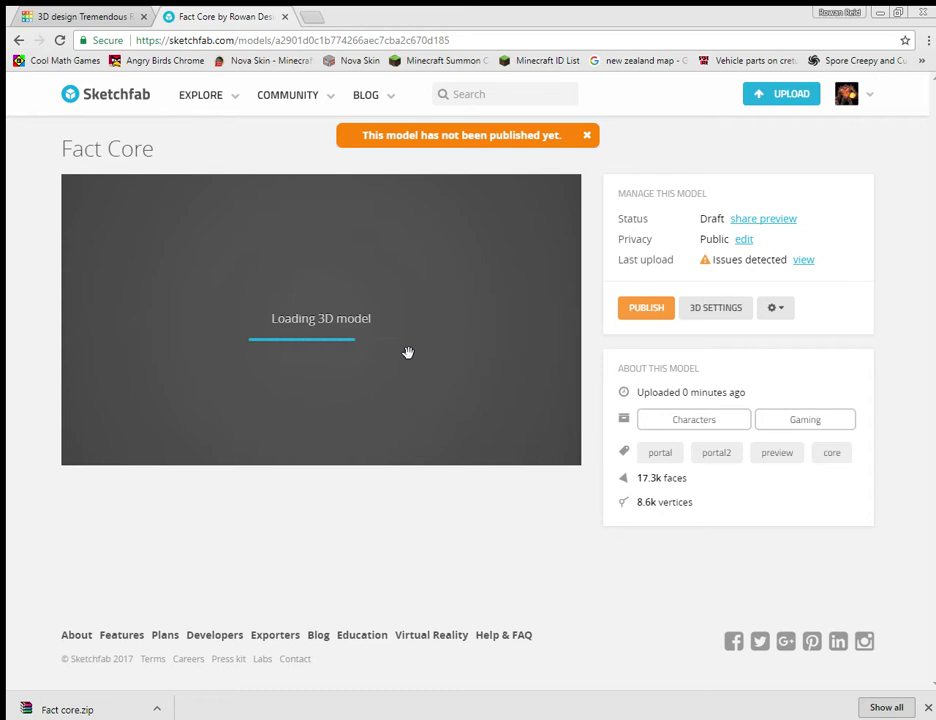
Open the uploaded model's 3D settings and set the lighting environment to Studio
drag(391, 351, 535, 301)
click(700, 302)
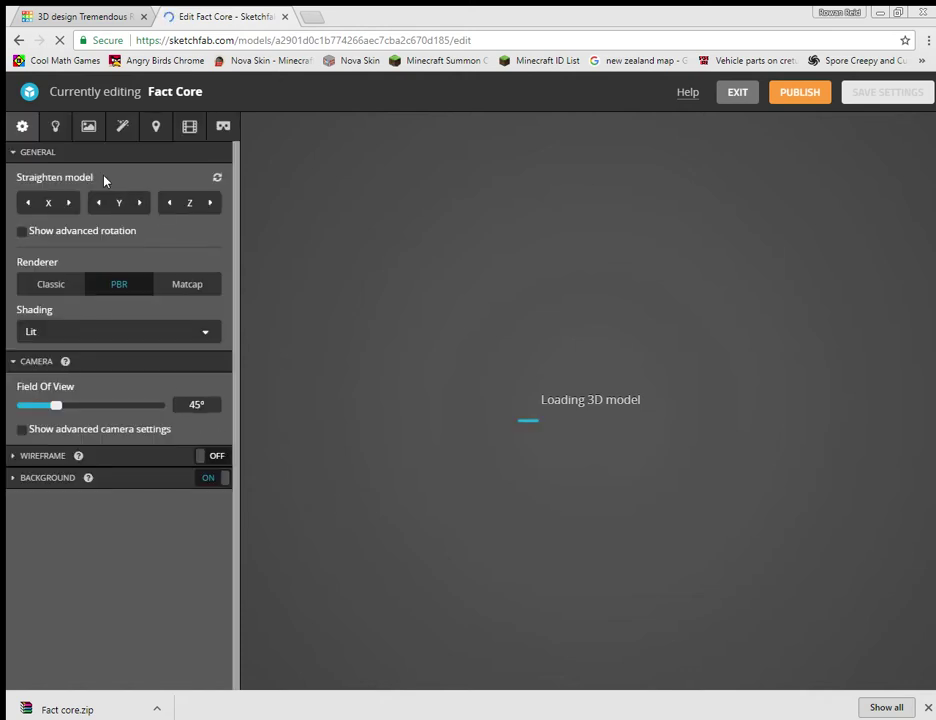
click(57, 128)
click(86, 315)
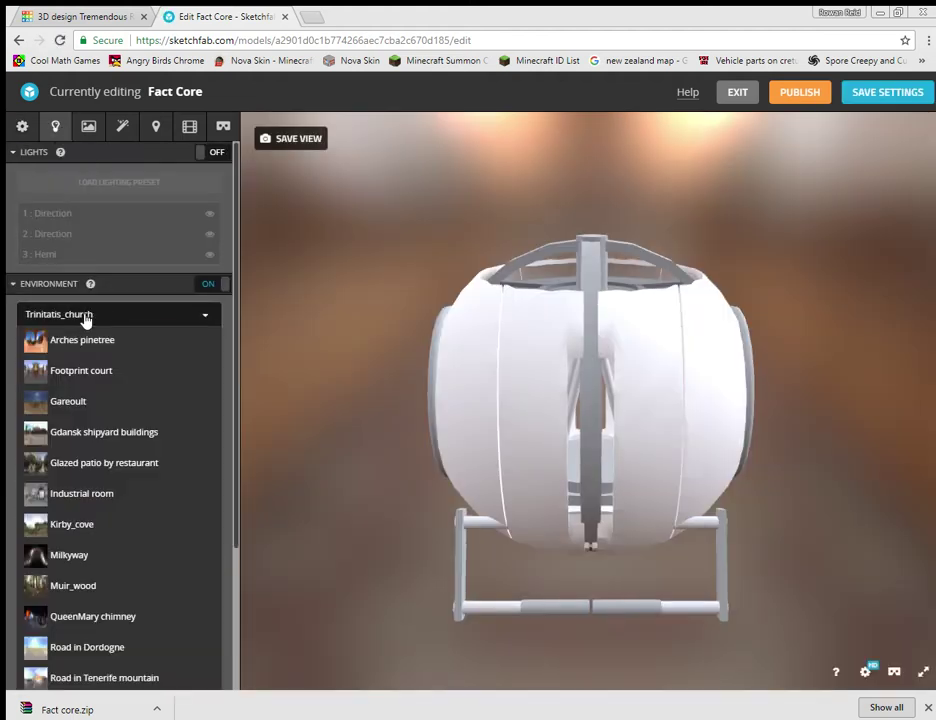
scroll(95, 555, down, 2)
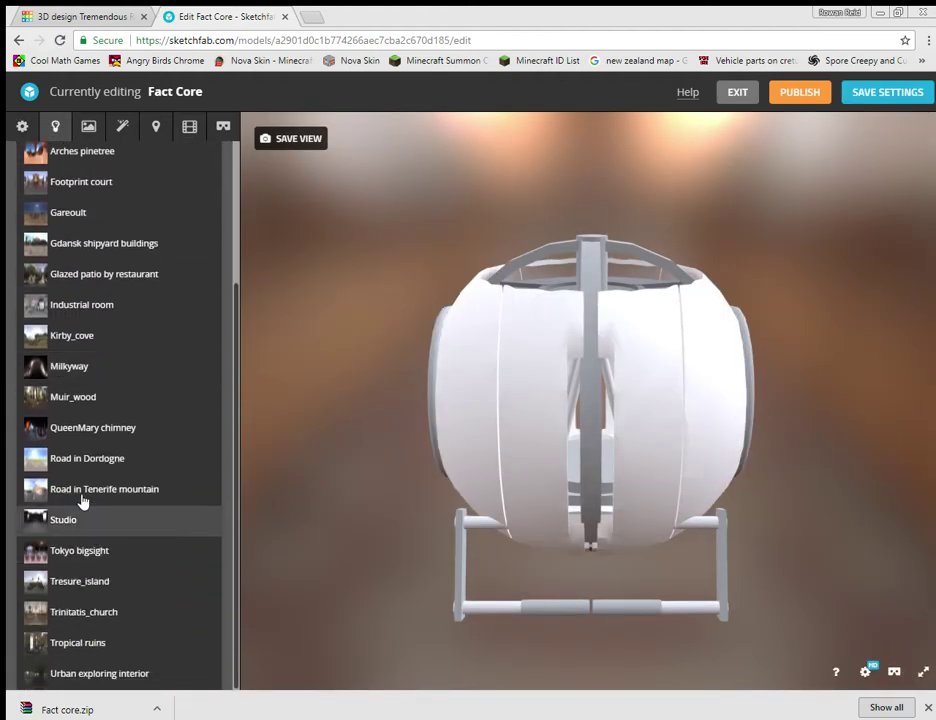
click(68, 518)
Straighten the model about the X axis so that it stands upright with the eye facing forward
drag(528, 538, 464, 539)
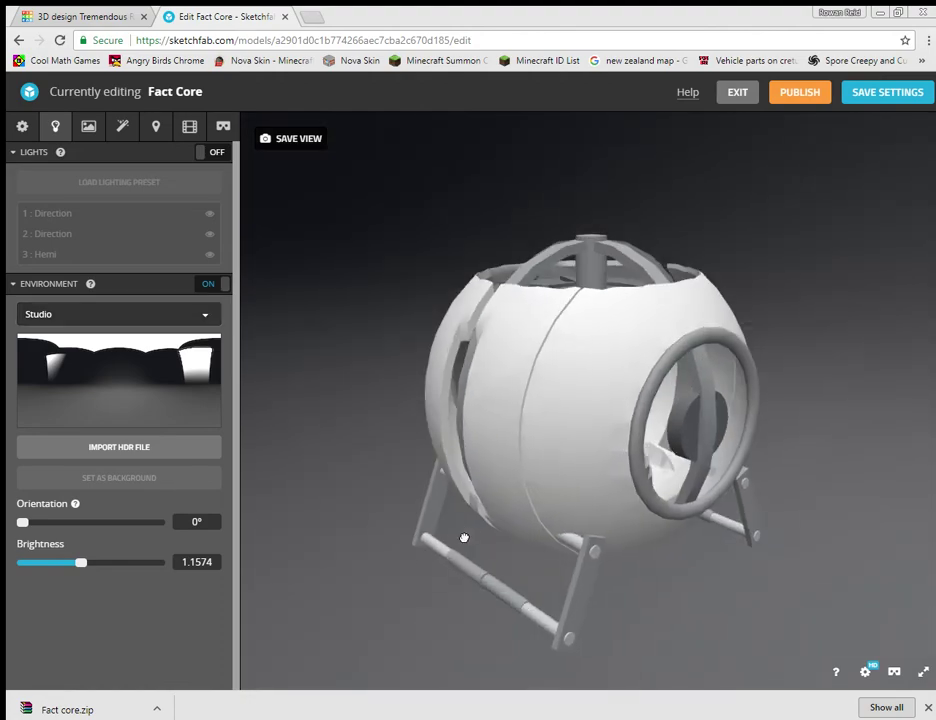
click(22, 126)
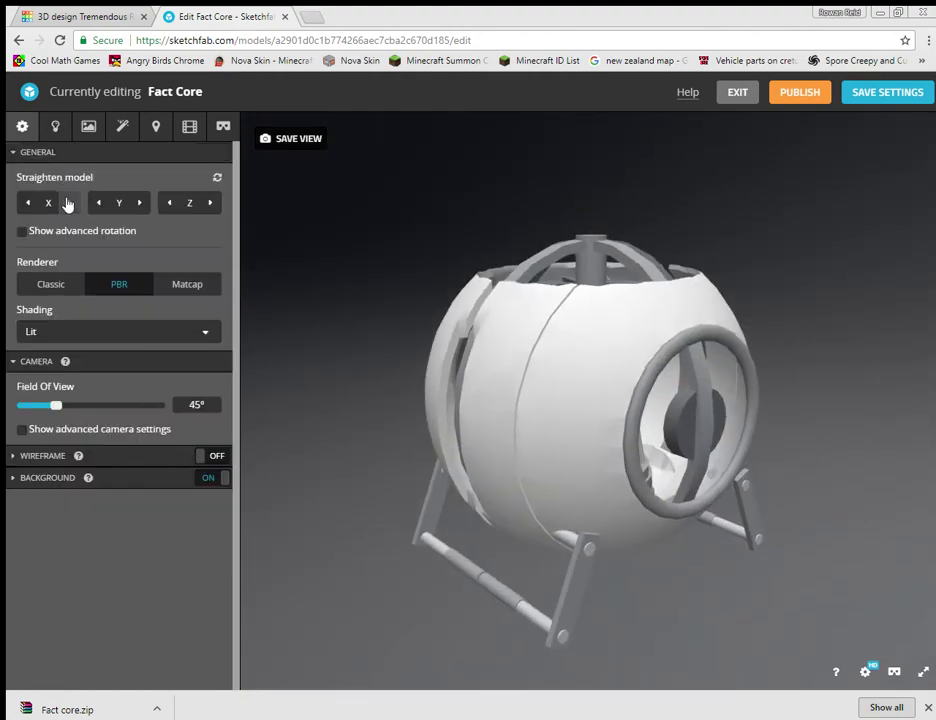
click(67, 203)
click(67, 203)
drag(456, 480, 522, 505)
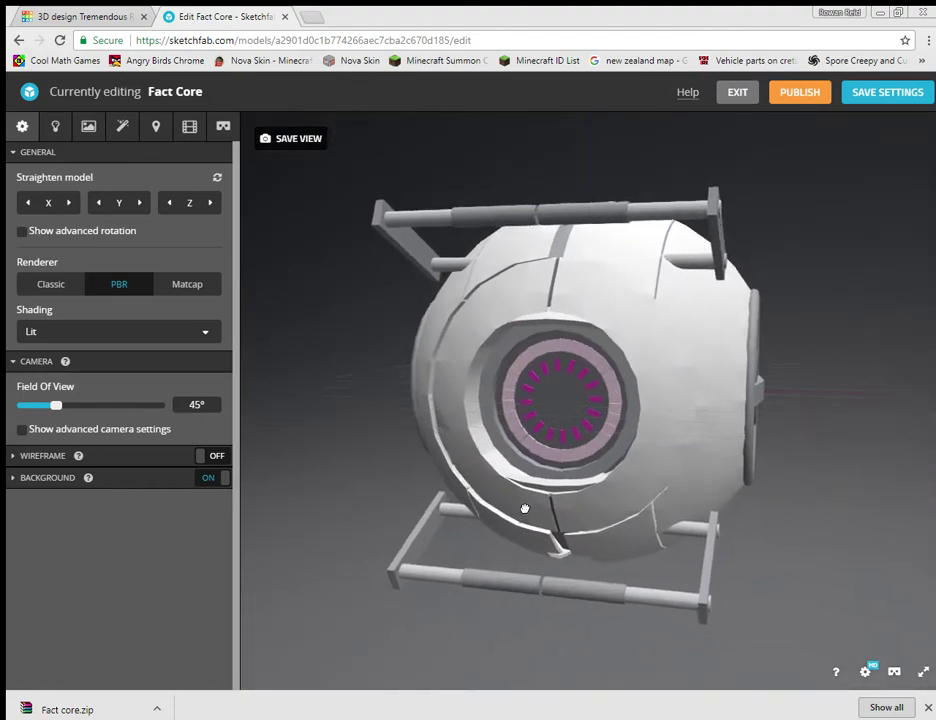
Select the eye's pale pink ring material, color_15708628, and raise its emission to 100
click(67, 130)
click(85, 128)
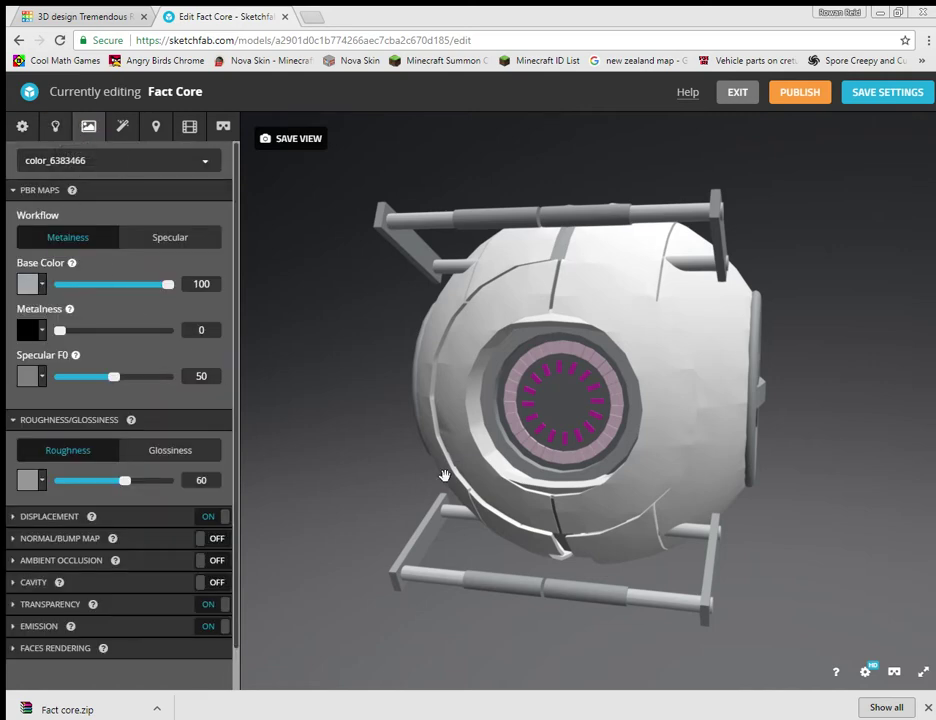
drag(443, 476, 249, 330)
click(170, 162)
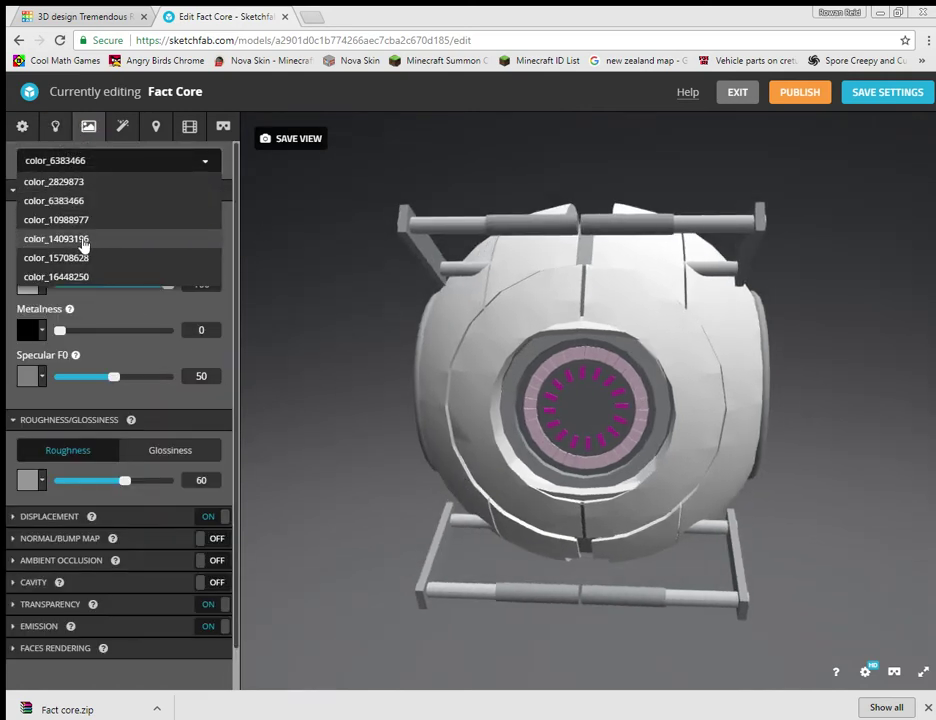
click(62, 272)
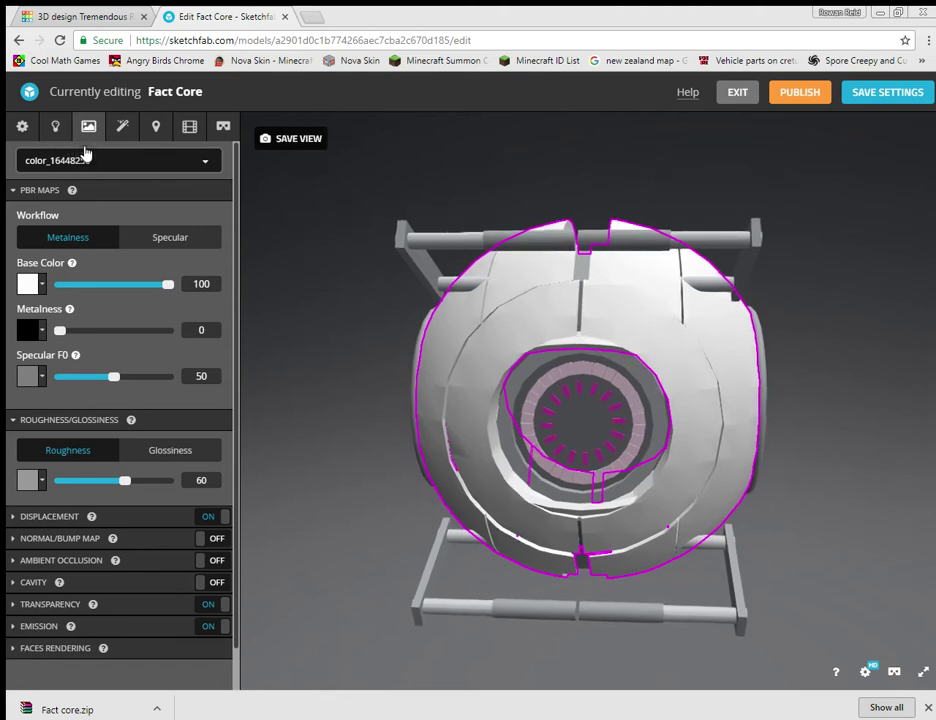
click(97, 158)
click(72, 250)
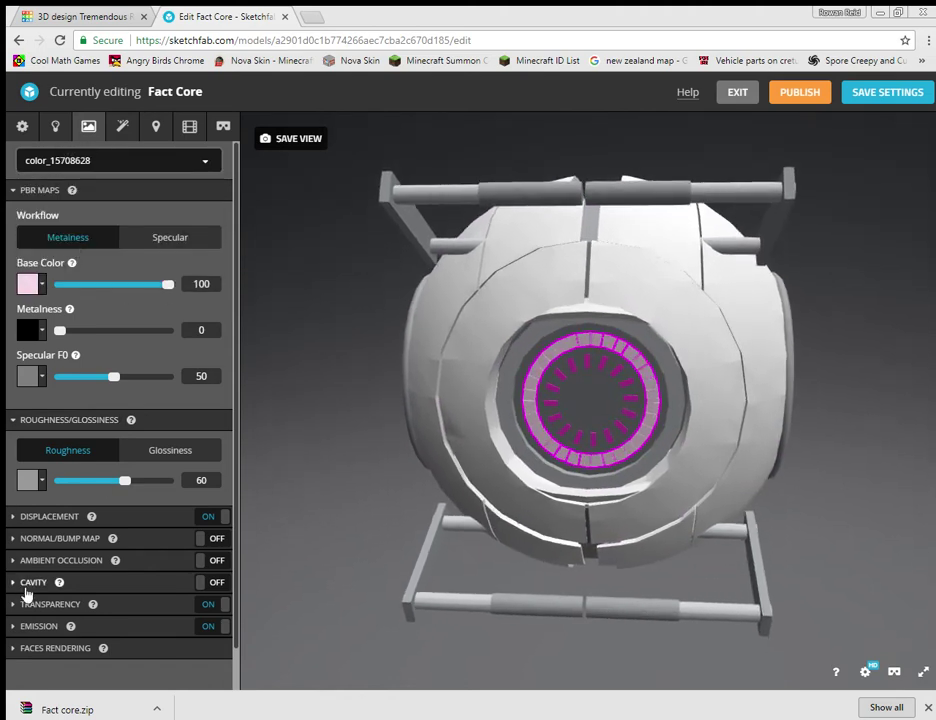
click(36, 626)
scroll(65, 600, down, 1)
drag(62, 576, 302, 587)
Set the pale pink ring material's emission color to magenta #E521FF
click(37, 574)
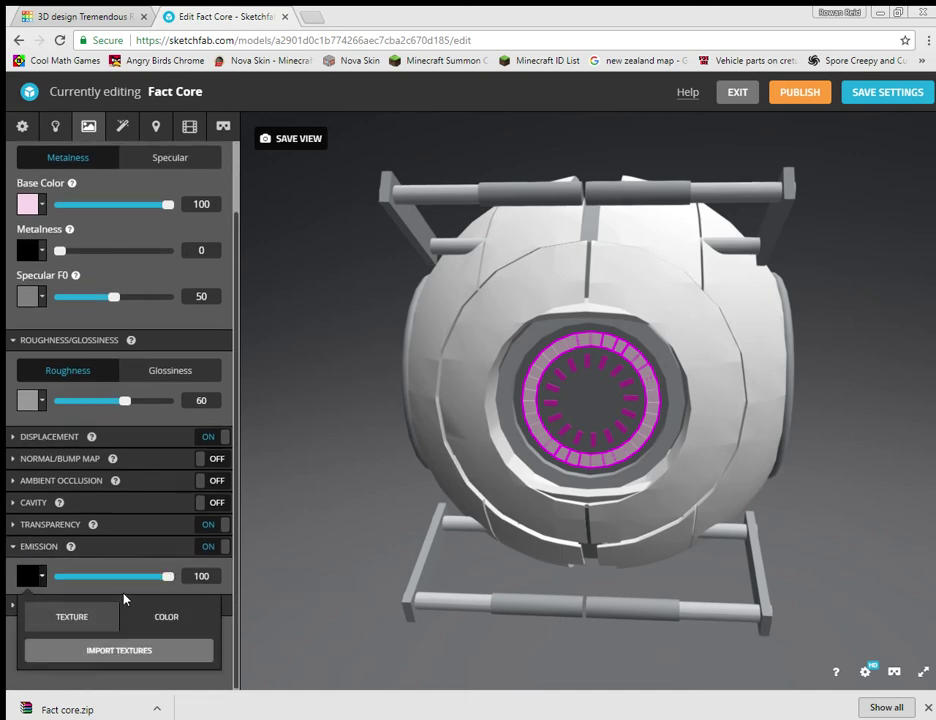
click(140, 612)
scroll(215, 670, down, 2)
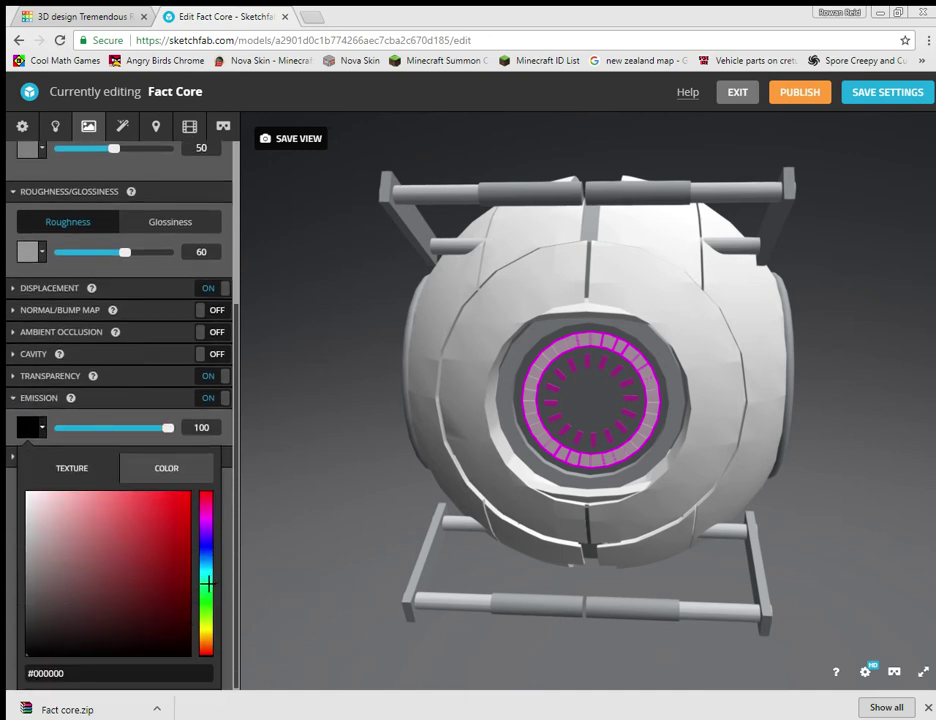
click(208, 527)
mouse_move(167, 511)
mouse_down()
mouse_move(125, 497)
mouse_move(184, 494)
mouse_move(175, 496)
mouse_up()
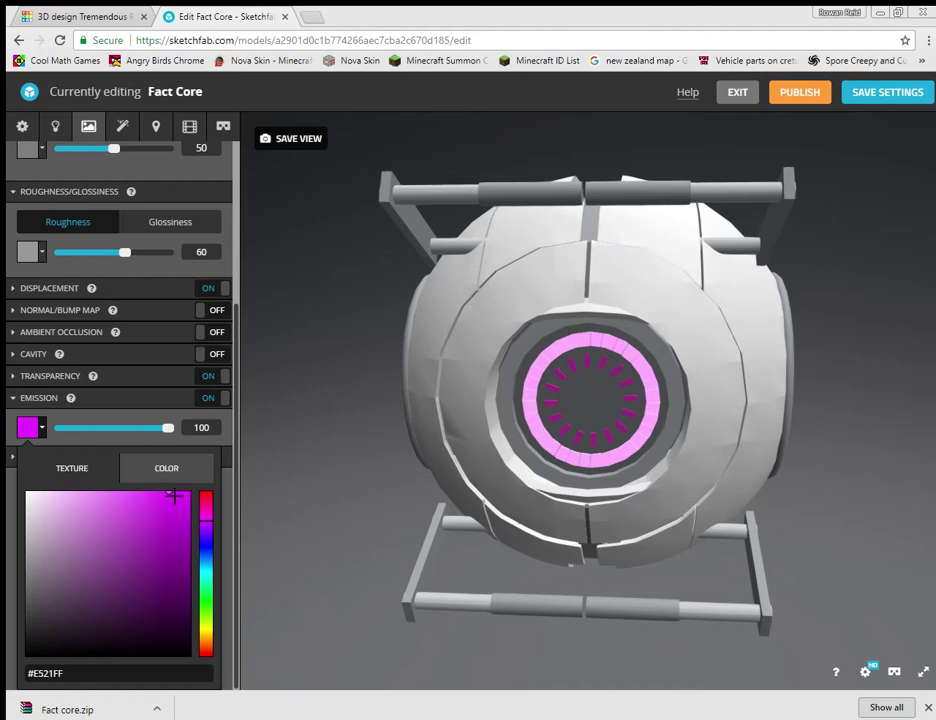
Select the material of the eye's inner dashes, color_14093196, and raise its emission to 100
scroll(58, 192, up, 3)
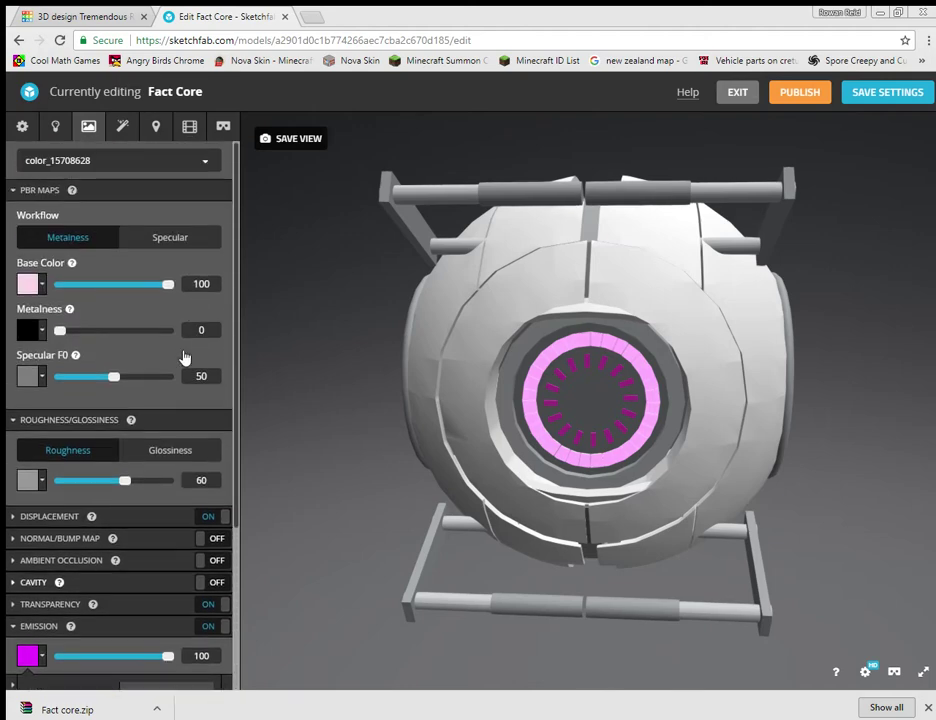
click(100, 160)
click(76, 237)
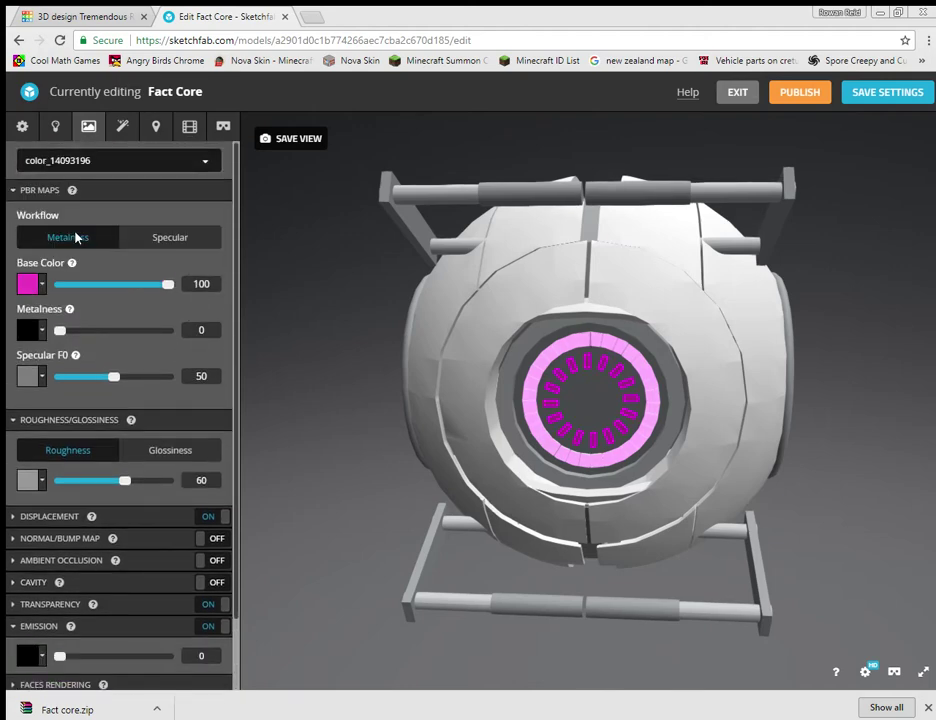
scroll(451, 559, up, 3)
scroll(44, 610, down, 2)
drag(59, 577, 125, 576)
Set the emission color of the eye's inner dashes to purple-magenta #DA00FF
click(40, 572)
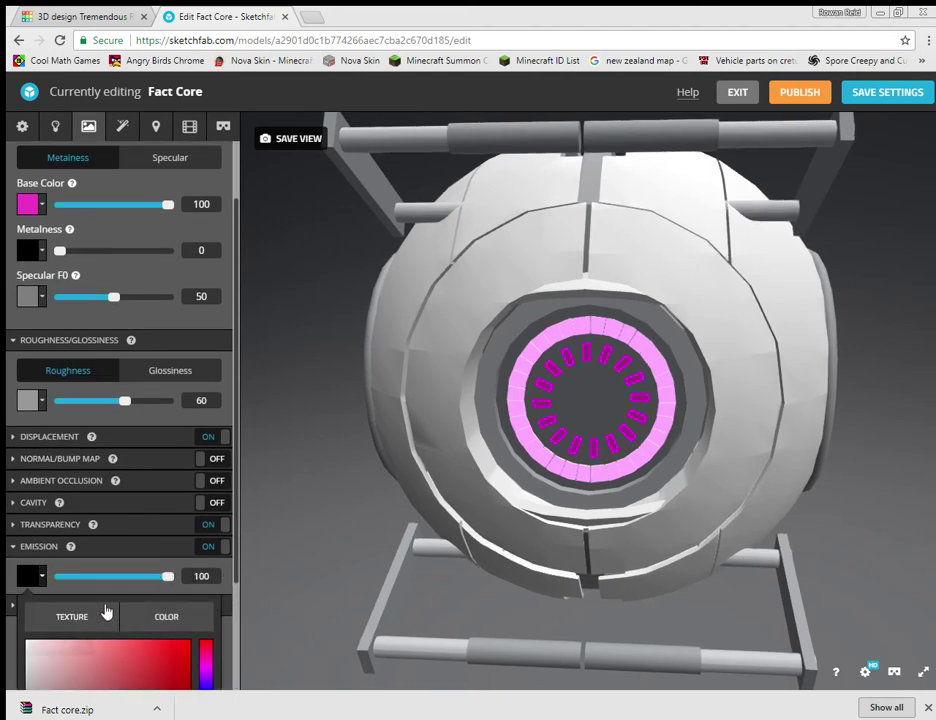
click(206, 512)
mouse_move(173, 522)
mouse_down()
mouse_move(209, 485)
mouse_move(218, 533)
mouse_move(216, 523)
mouse_up()
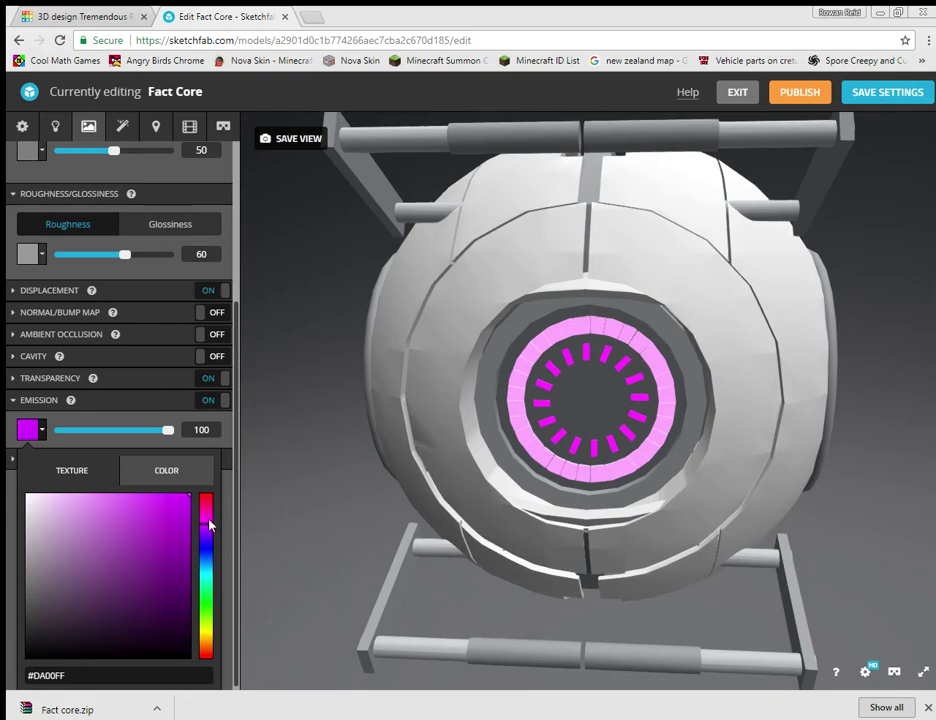
mouse_move(303, 508)
mouse_down()
mouse_move(366, 487)
mouse_move(397, 495)
mouse_move(313, 505)
mouse_up()
Select the white shell material, color_16448250, and set its roughness to 8.7
scroll(100, 250, up, 2)
click(90, 160)
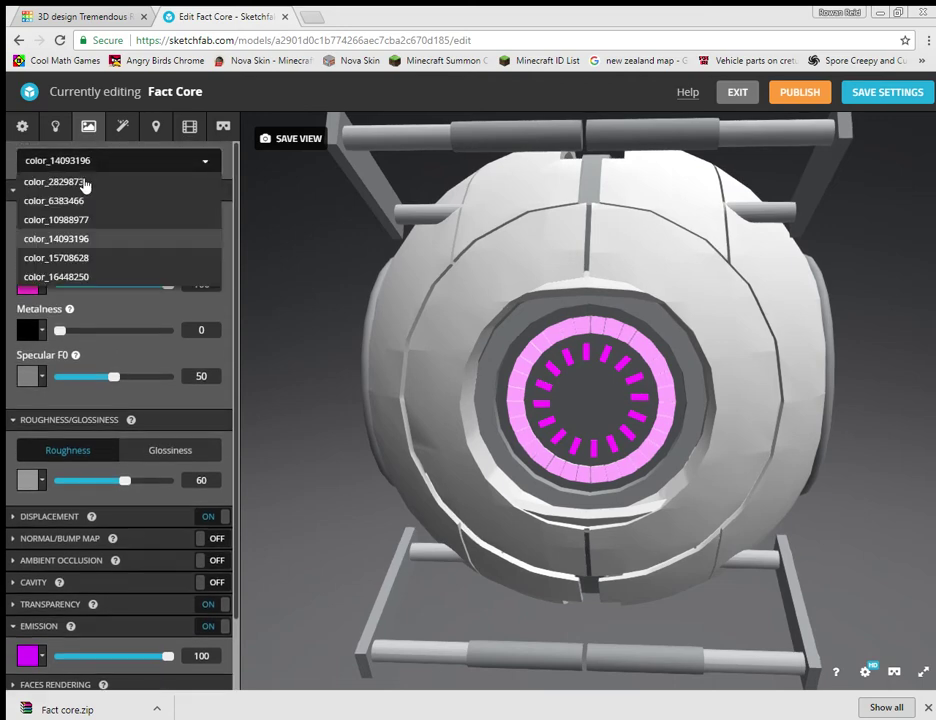
click(85, 277)
scroll(263, 455, down, 3)
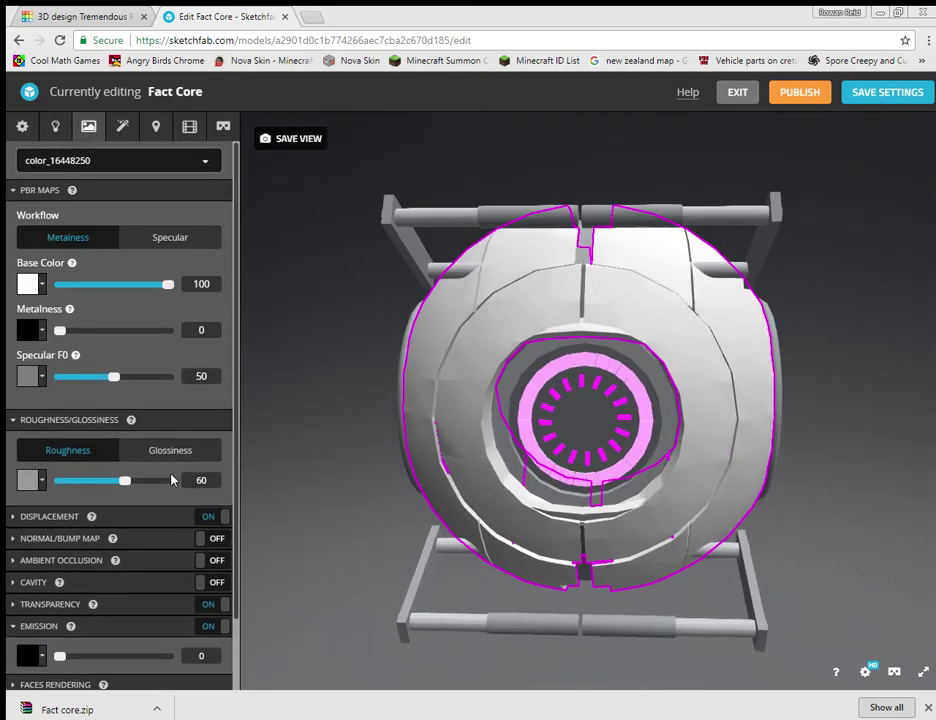
drag(122, 482, 17, 490)
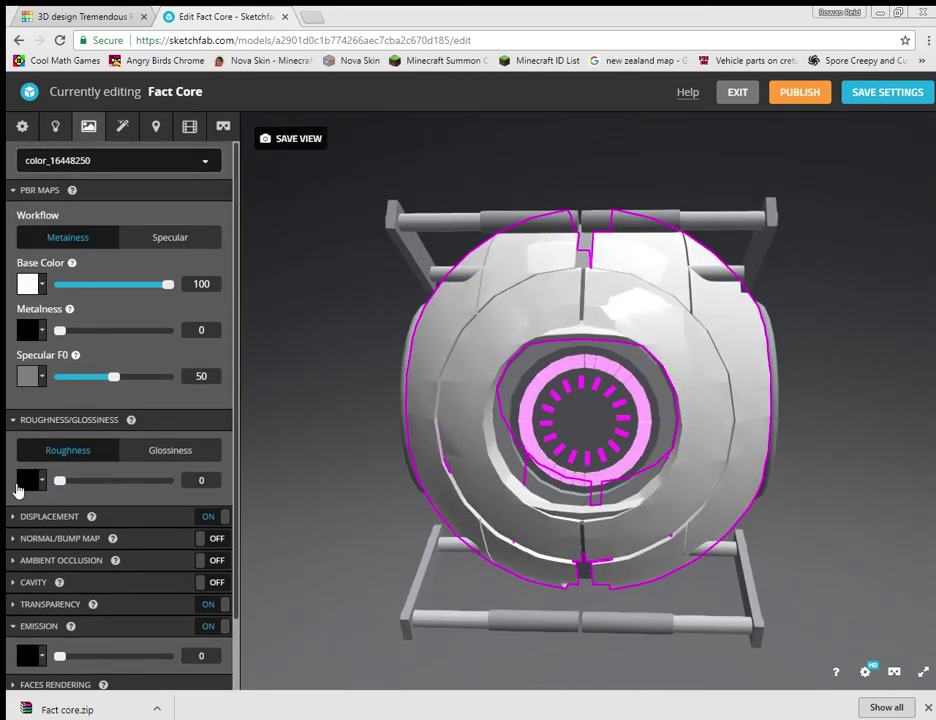
drag(380, 492, 260, 475)
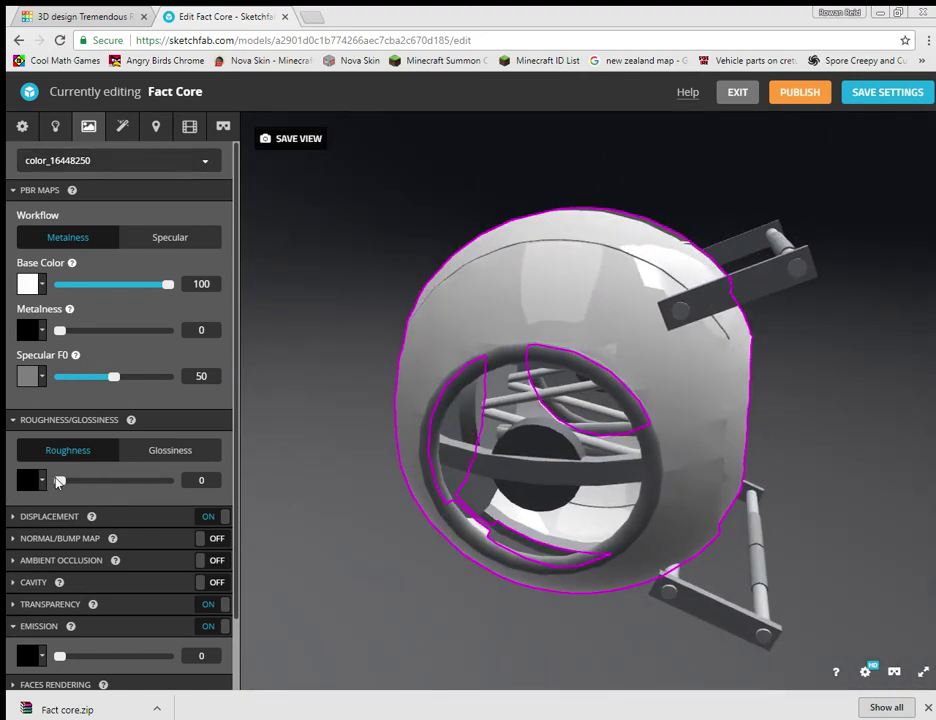
drag(59, 482, 68, 484)
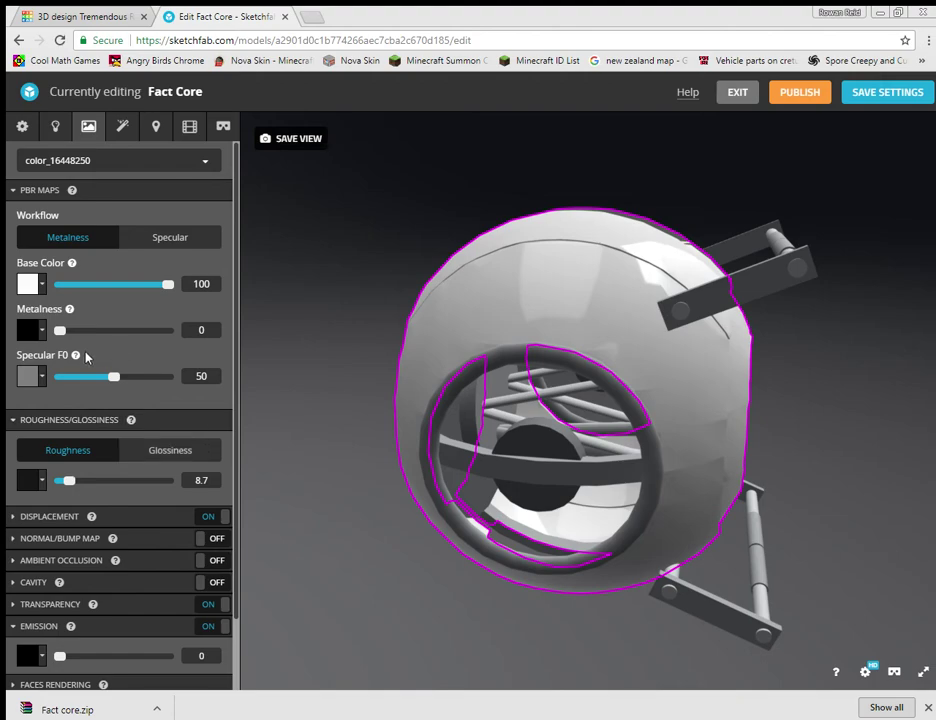
Adjust the white shell material's metalness, trying 100, 50.2 and 20.9 before setting it to 5
drag(58, 331, 201, 338)
drag(330, 390, 640, 470)
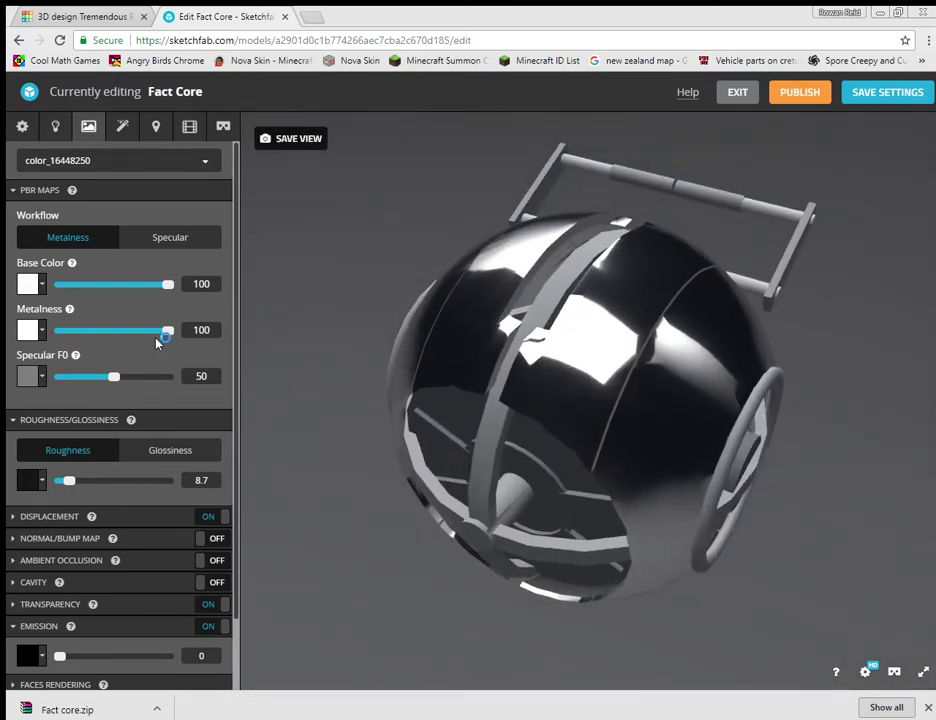
drag(168, 334, 112, 329)
drag(690, 462, 710, 468)
drag(593, 437, 572, 432)
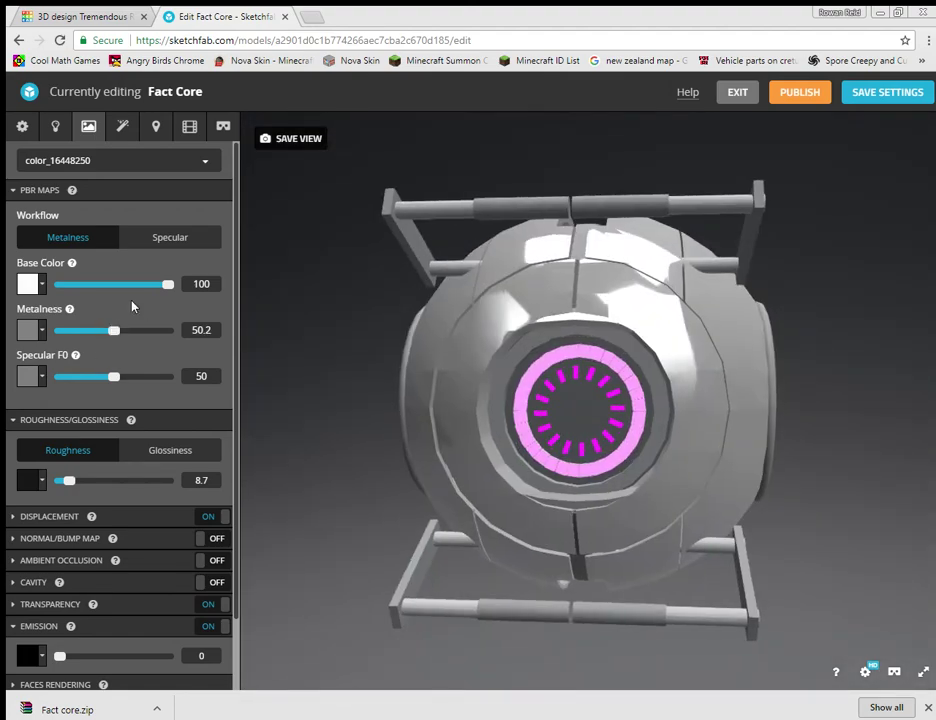
drag(167, 285, 224, 300)
drag(112, 331, 74, 336)
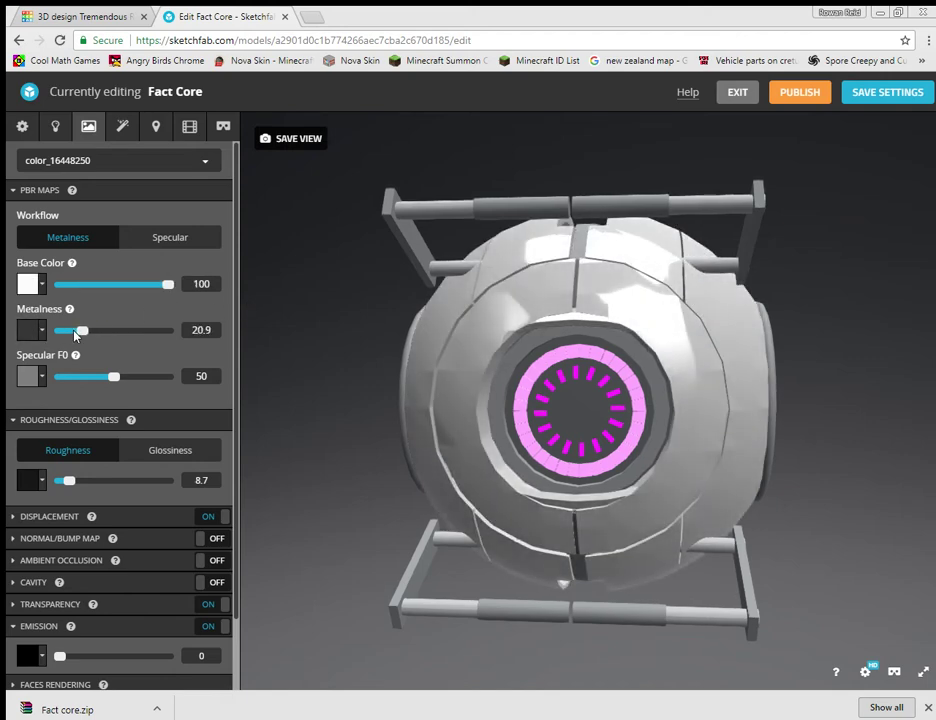
drag(454, 458, 548, 489)
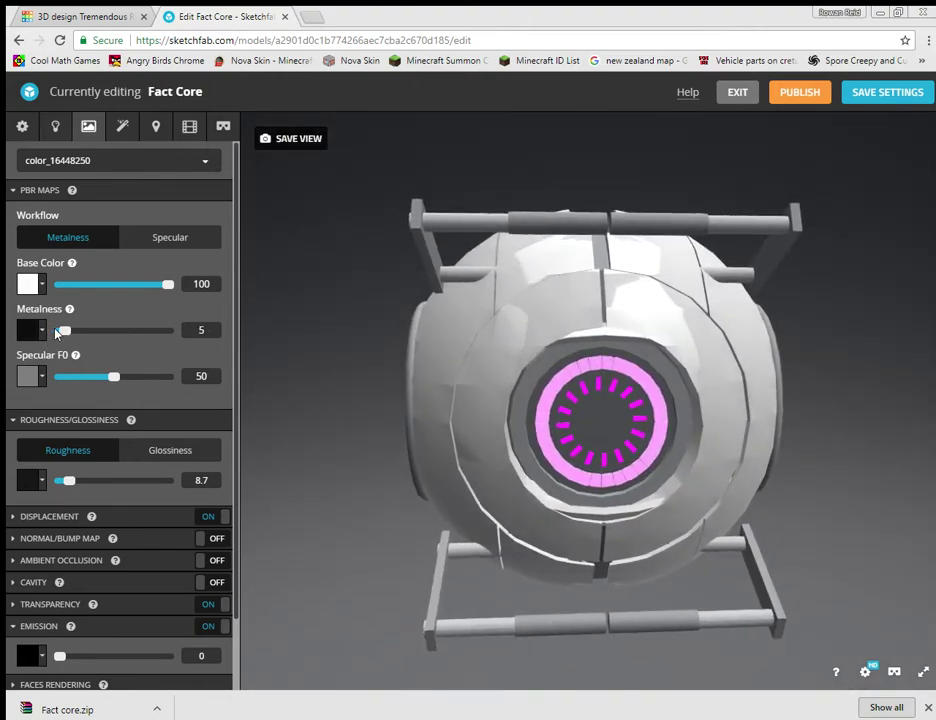
Select the light grey handle rod material, color_10988977, and lower its roughness to 3.8
click(91, 165)
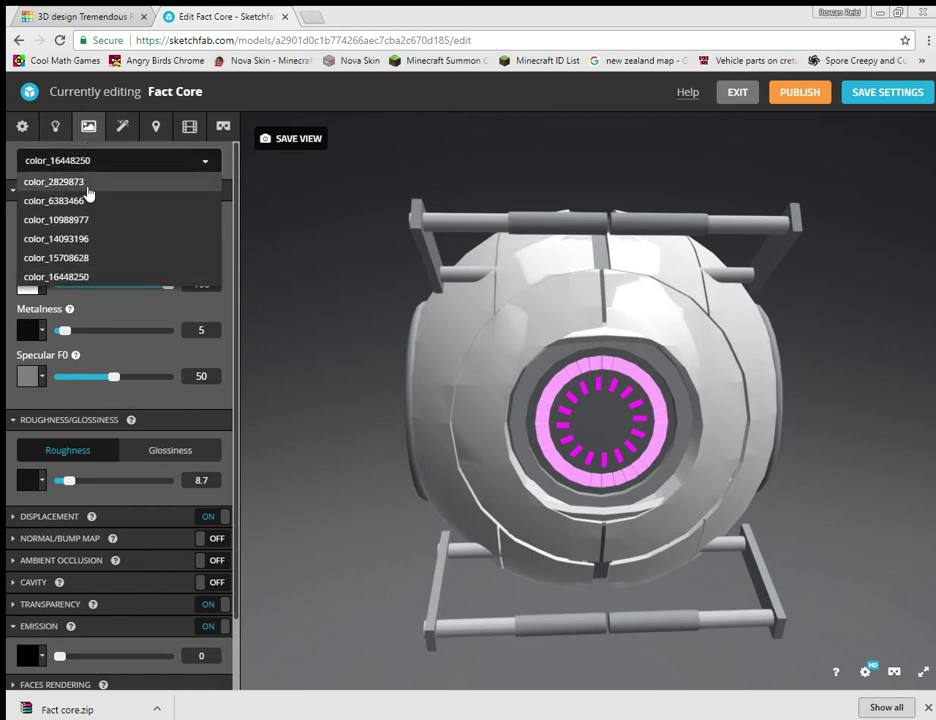
click(89, 256)
click(91, 160)
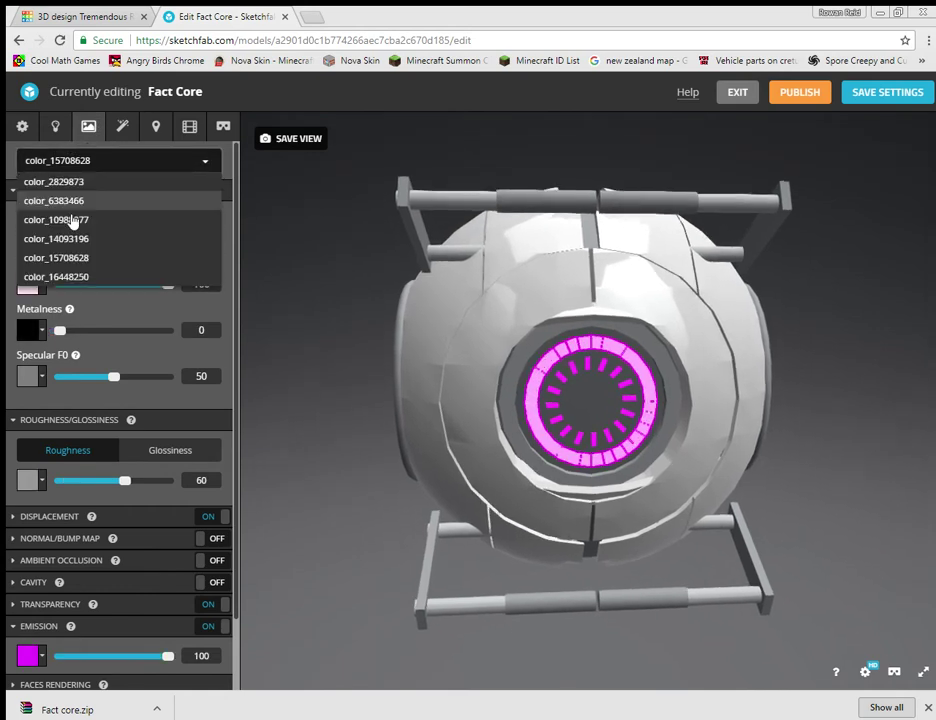
click(77, 217)
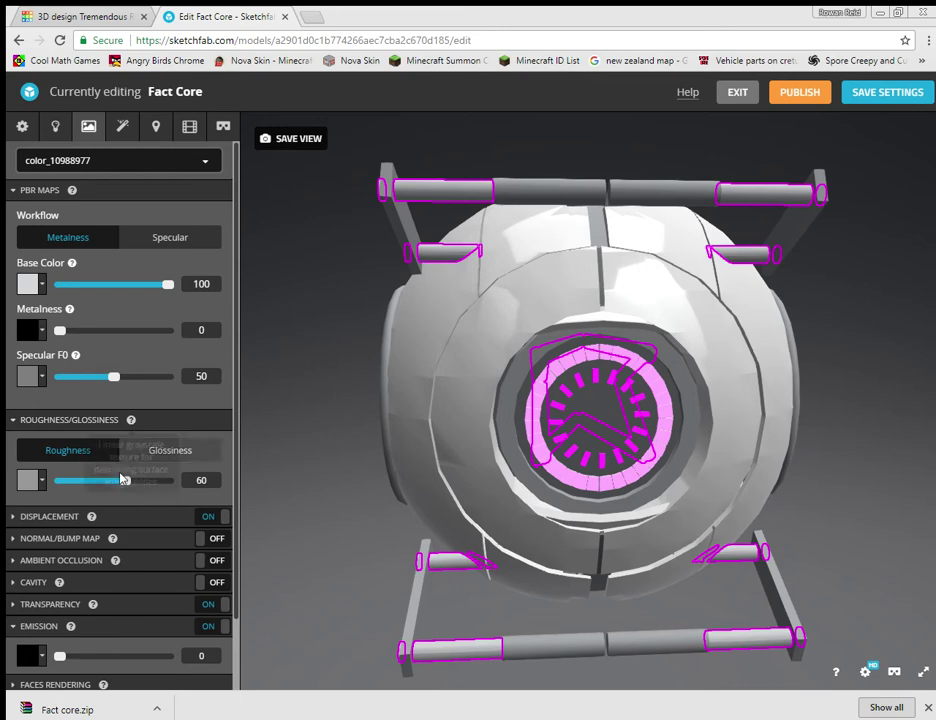
drag(124, 480, 67, 481)
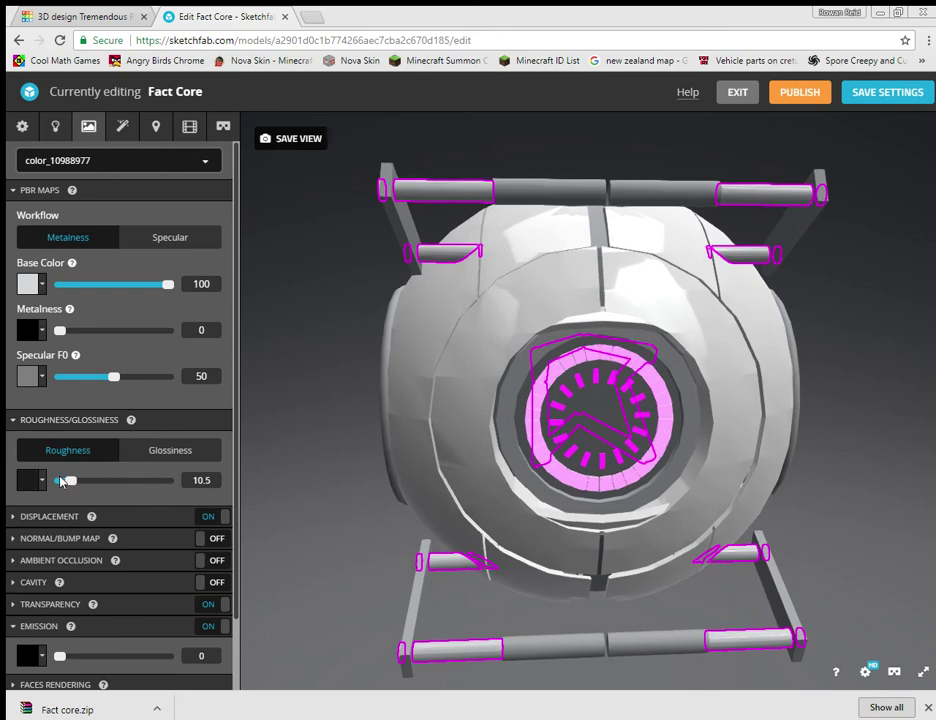
Select the grey frame and side ring material, color_6383466, and set its roughness to 0
click(94, 160)
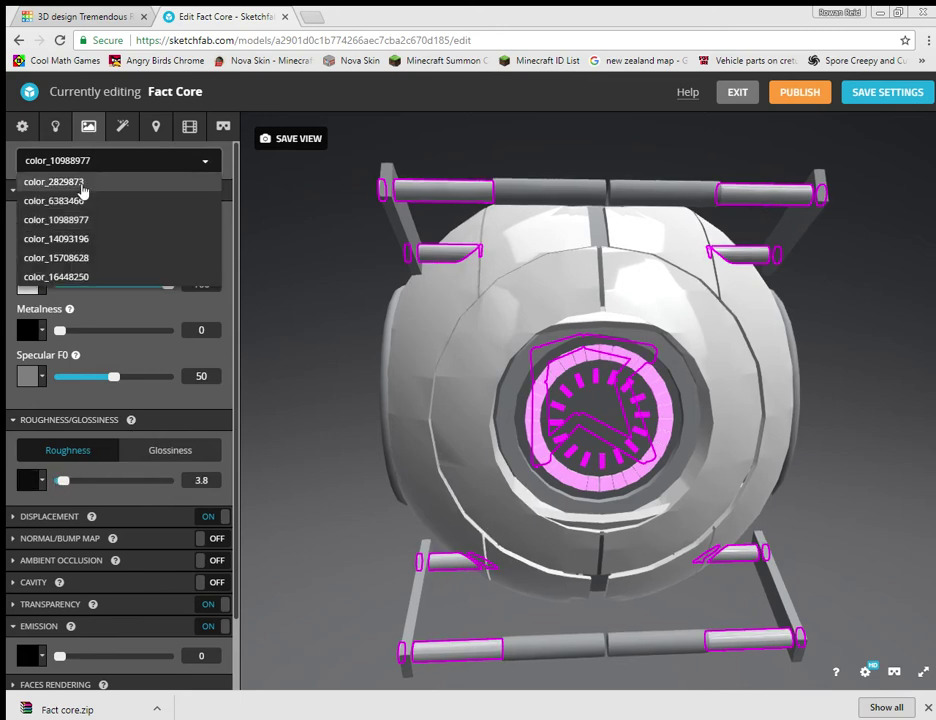
click(75, 196)
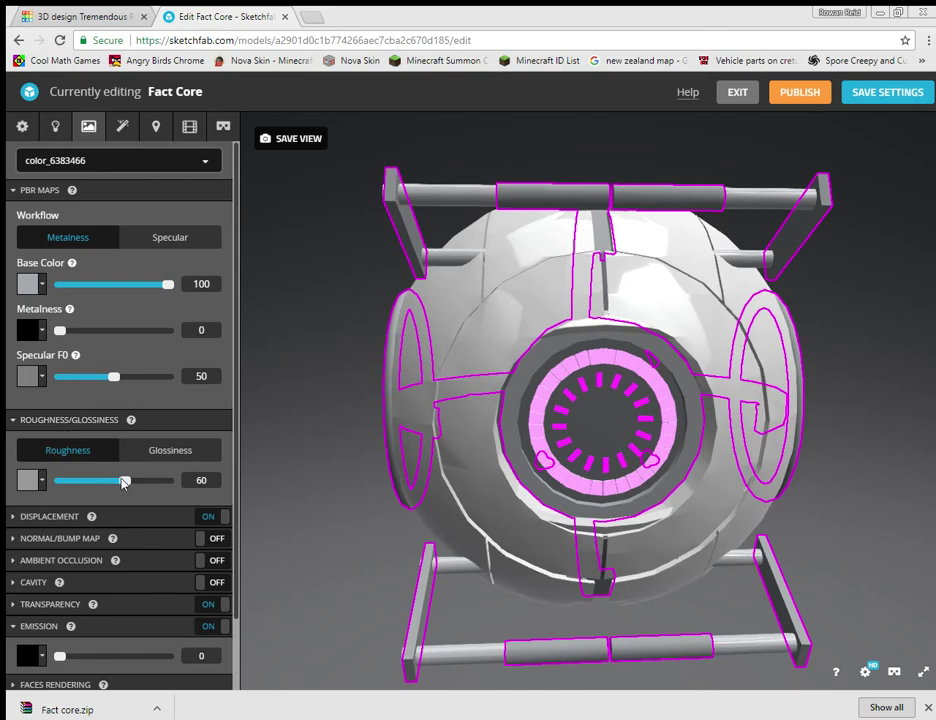
drag(124, 481, 28, 486)
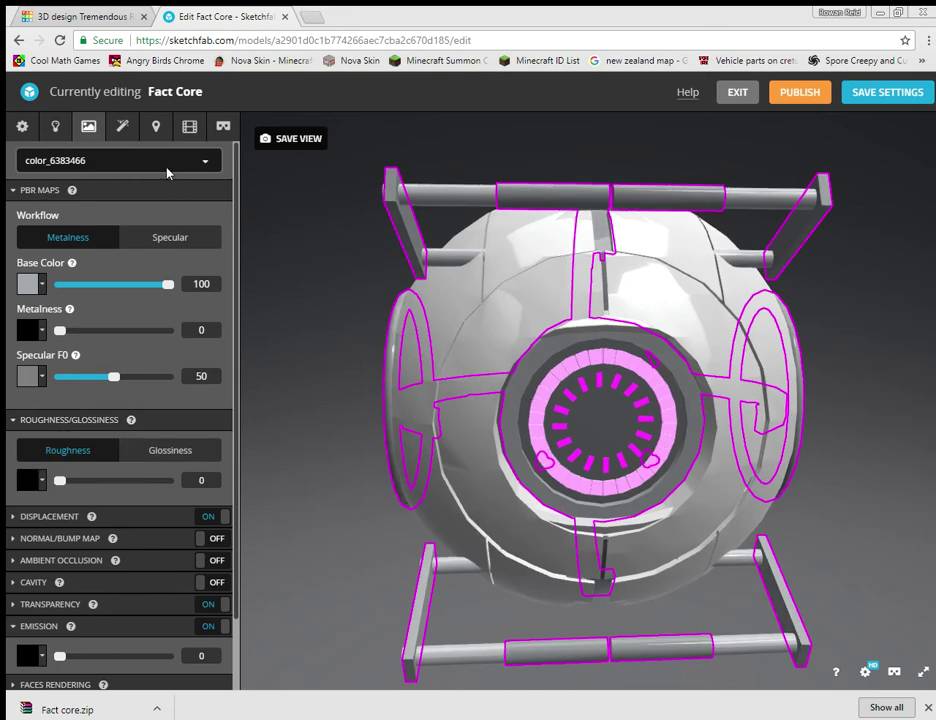
Select the dark grey inner material, color_2829873, and lower its roughness to 6.3
click(150, 166)
click(94, 186)
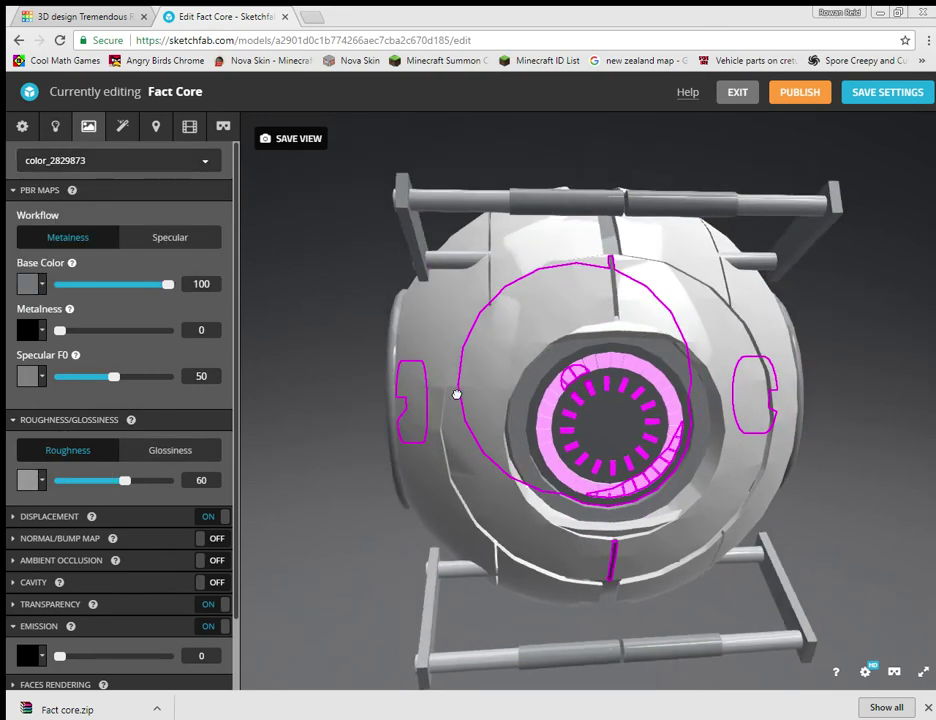
drag(440, 394, 300, 415)
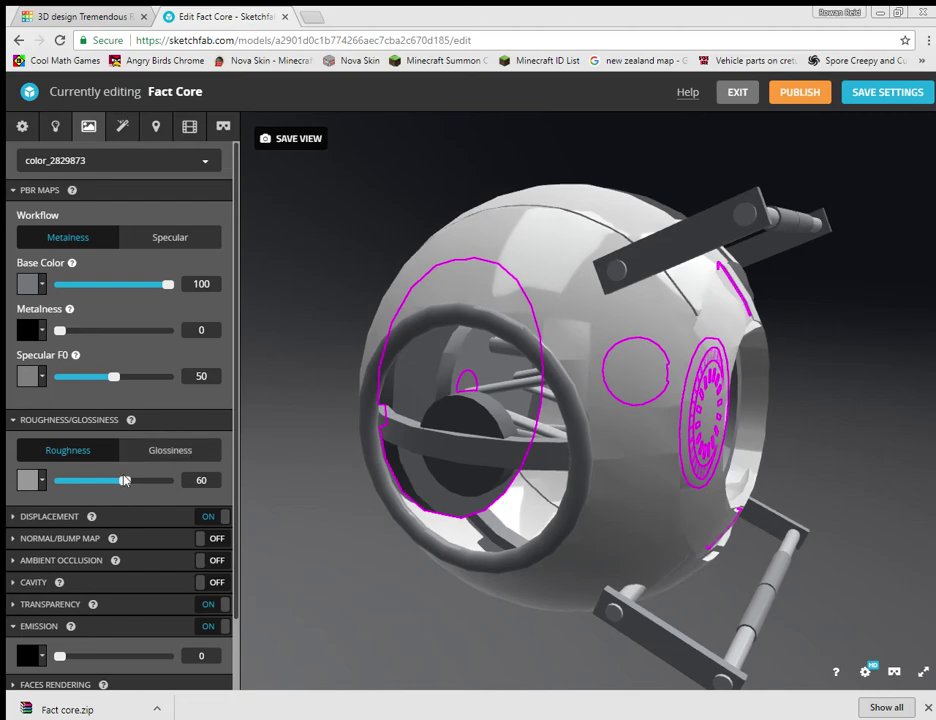
drag(500, 480, 487, 528)
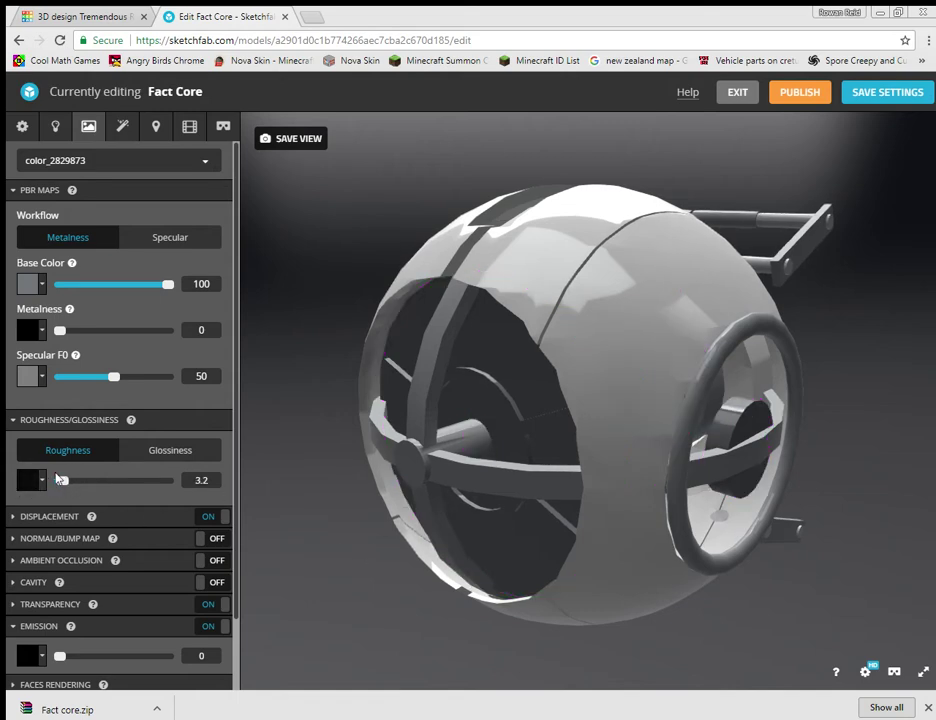
drag(400, 485, 445, 513)
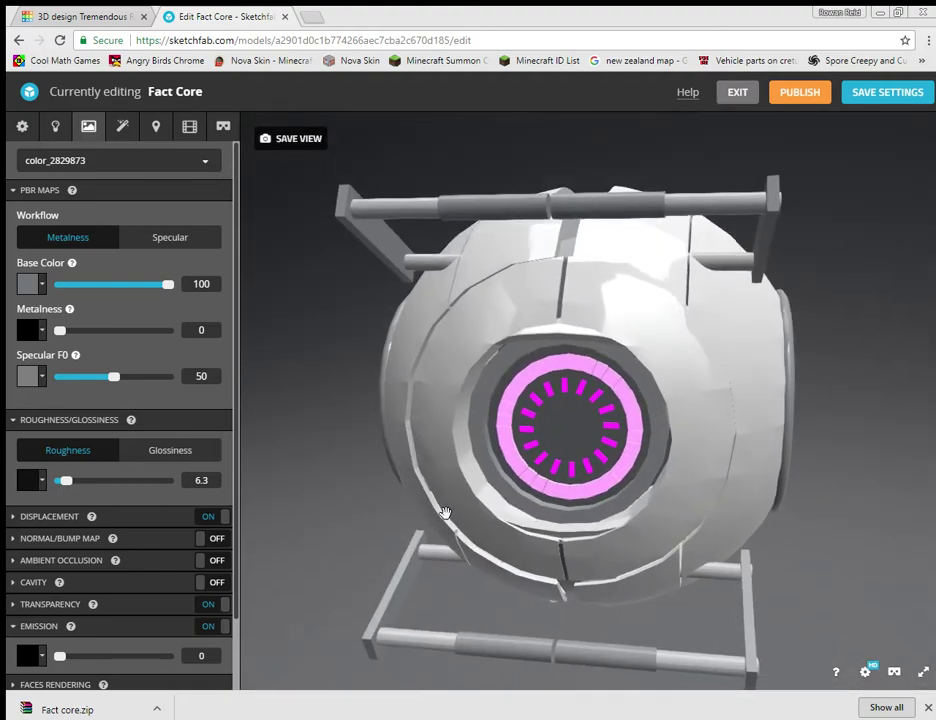
Enable the Bloom post-processing filter and set its threshold to 0
click(121, 130)
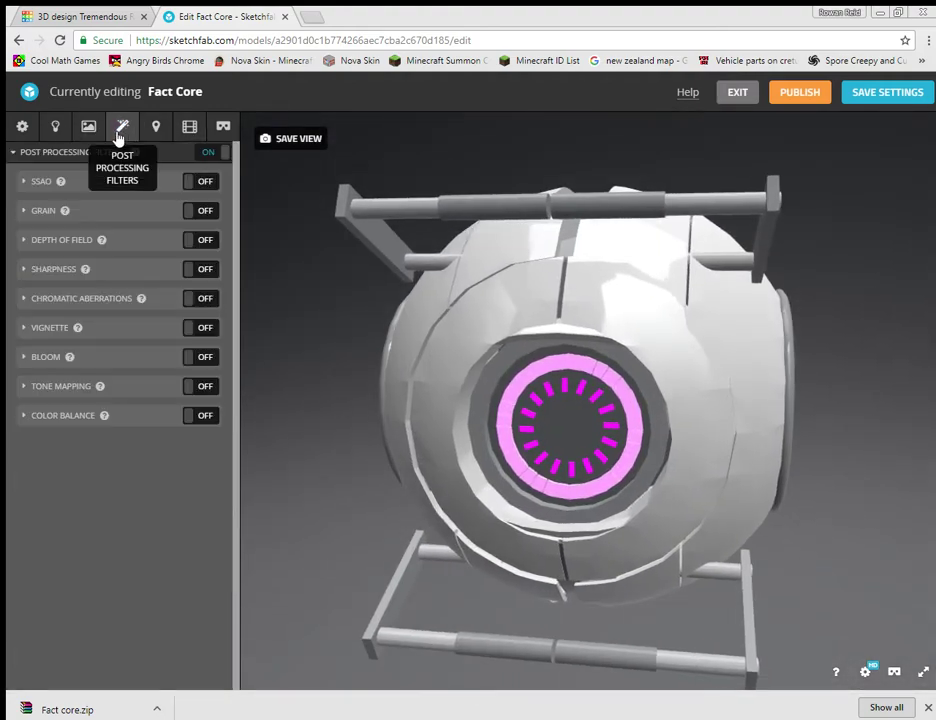
click(45, 356)
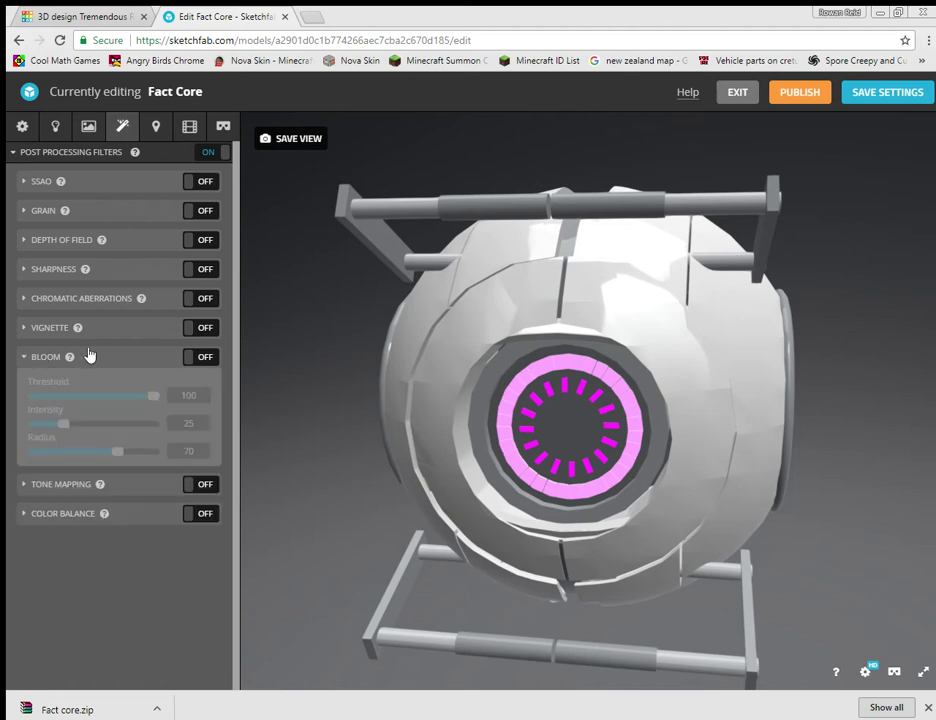
click(199, 358)
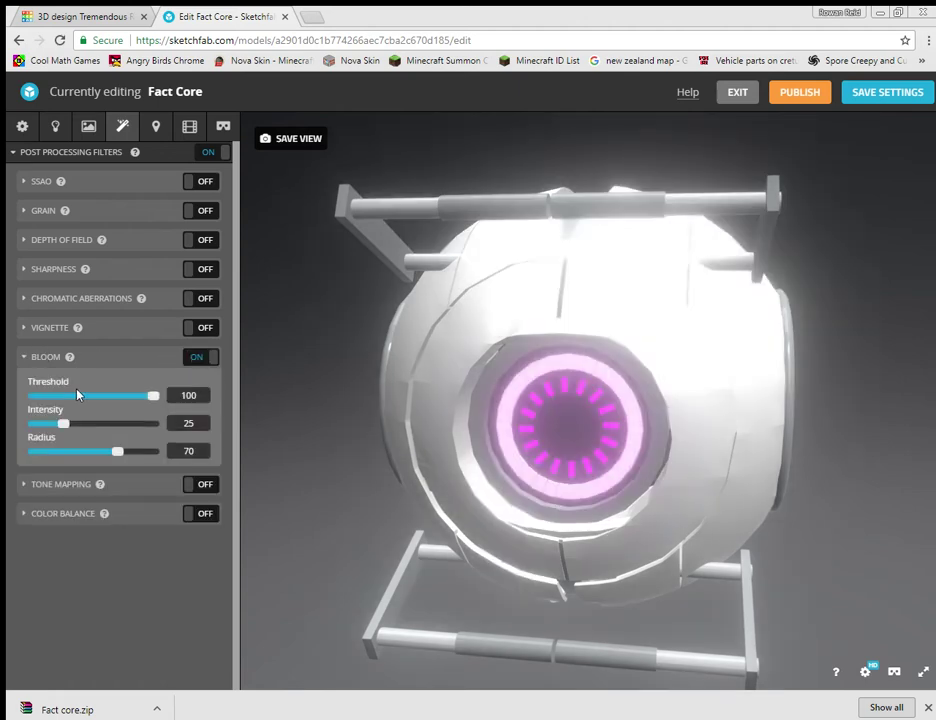
drag(150, 396, 2, 397)
mouse_move(652, 500)
mouse_down()
mouse_move(643, 501)
mouse_move(660, 505)
mouse_up()
scroll(663, 502, up, 2)
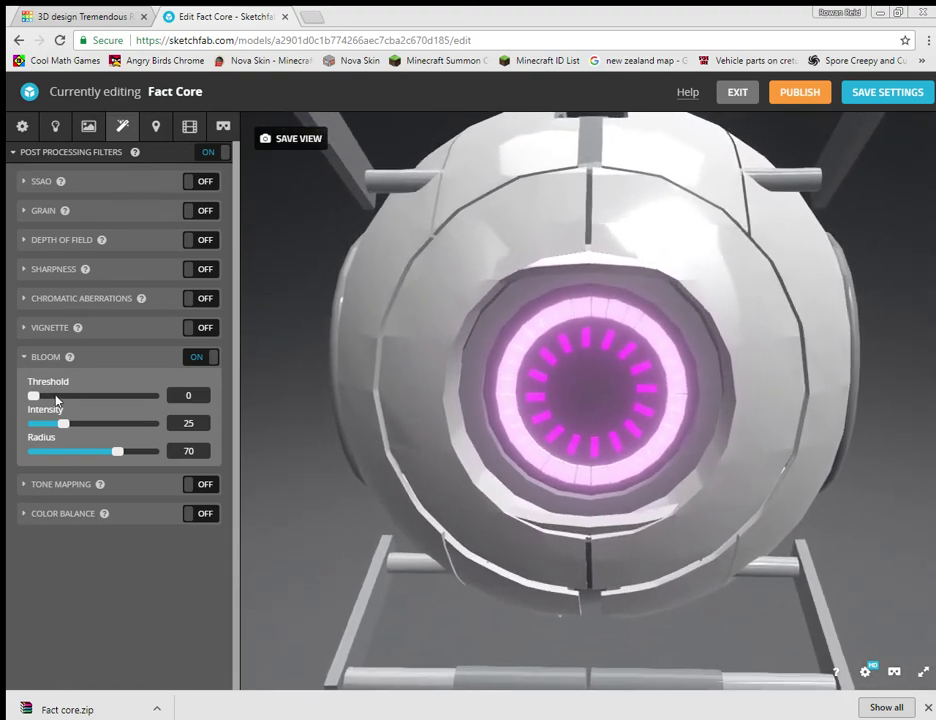
Set the Bloom filter's intensity to 20.556 and its radius to 24.444
drag(86, 452, 5, 470)
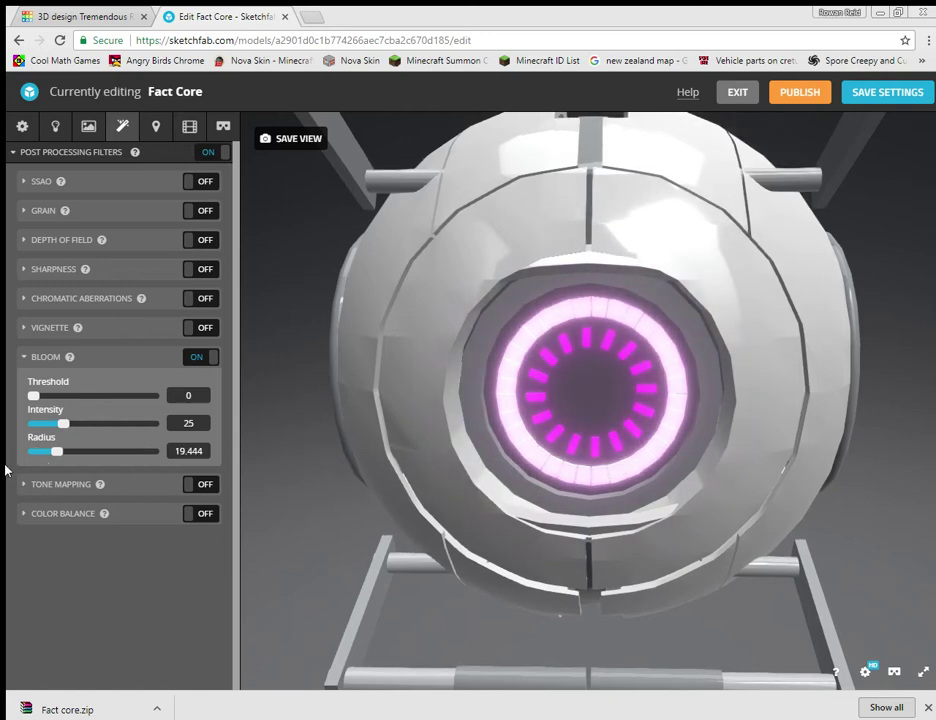
drag(60, 425, 321, 443)
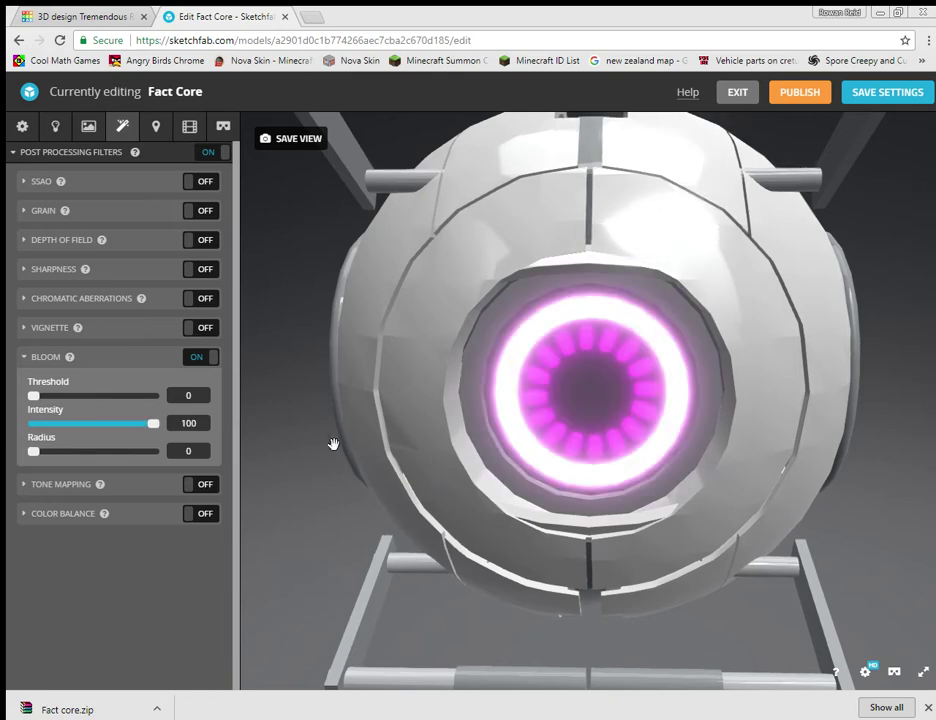
drag(141, 455, 63, 441)
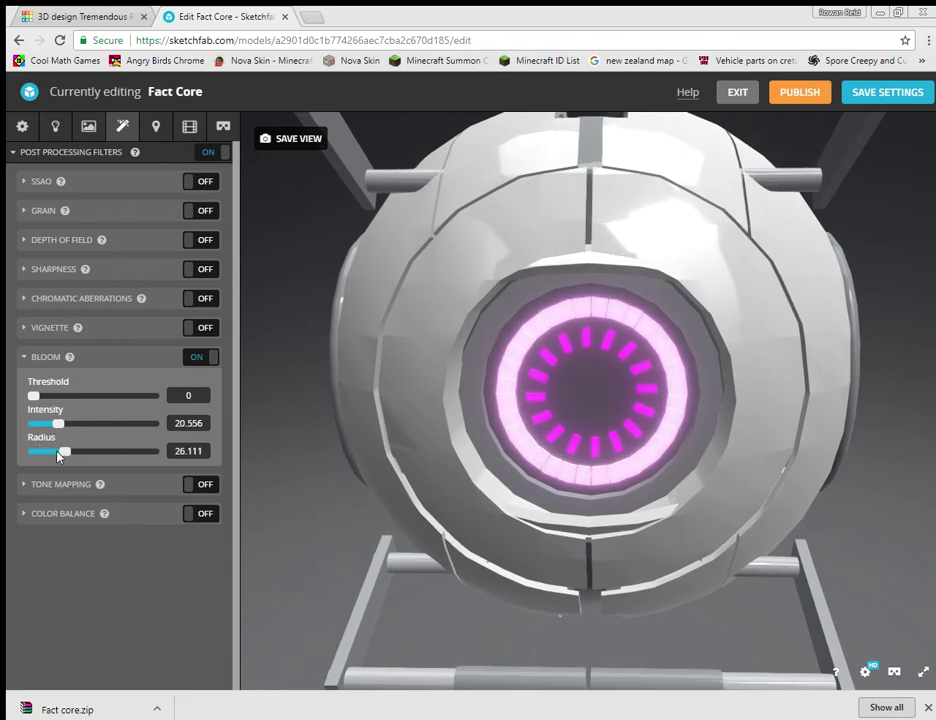
drag(58, 457, 56, 456)
scroll(486, 538, down, 3)
drag(486, 538, 430, 455)
scroll(505, 510, up, 5)
scroll(330, 450, down, 3)
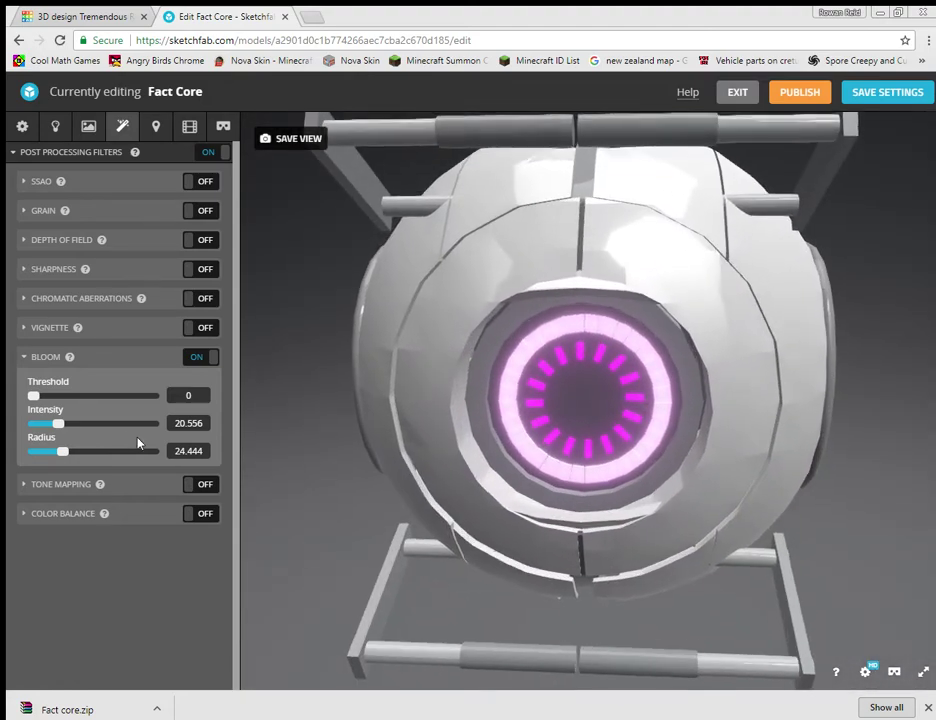
Raise the Bloom intensity to 28.333, trying a radius of 0 before setting it to 24.444
drag(50, 421, 2, 478)
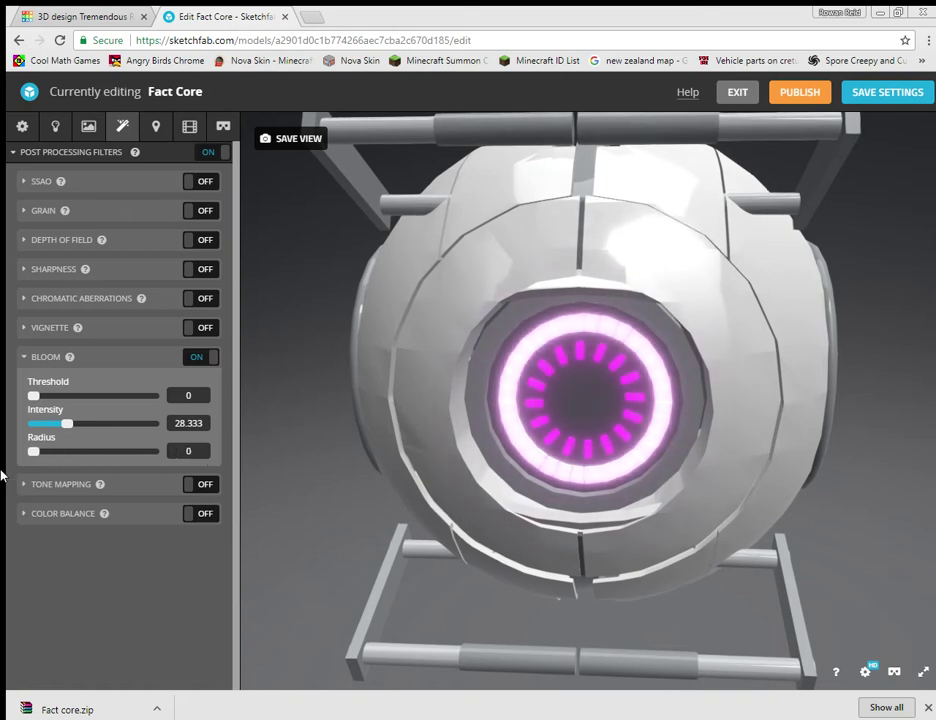
drag(72, 461, 55, 466)
scroll(435, 463, down, 2)
scroll(428, 476, up, 6)
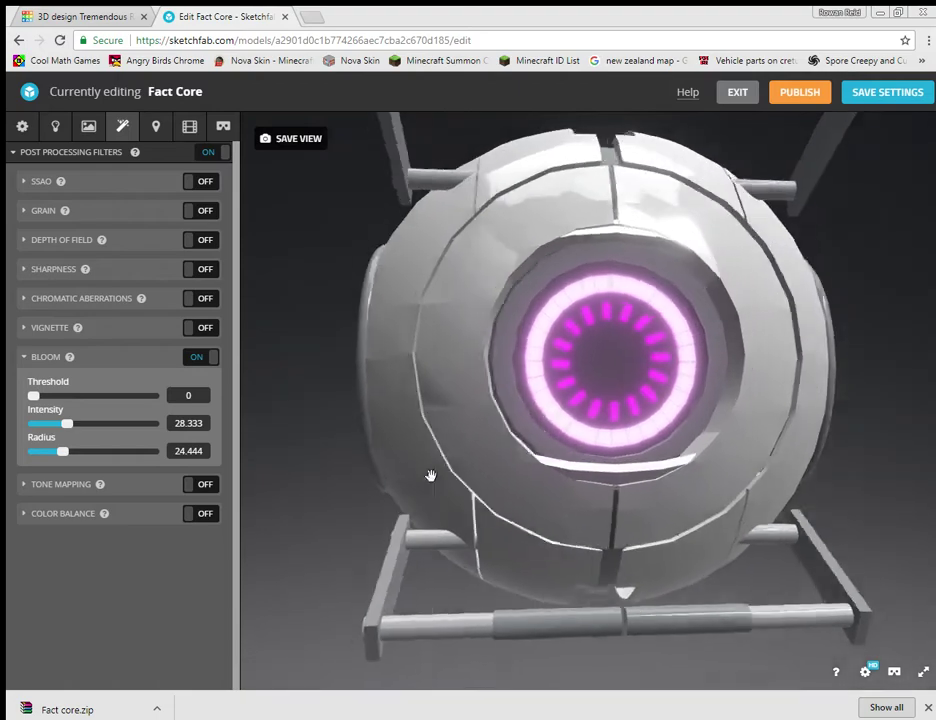
scroll(566, 453, down, 3)
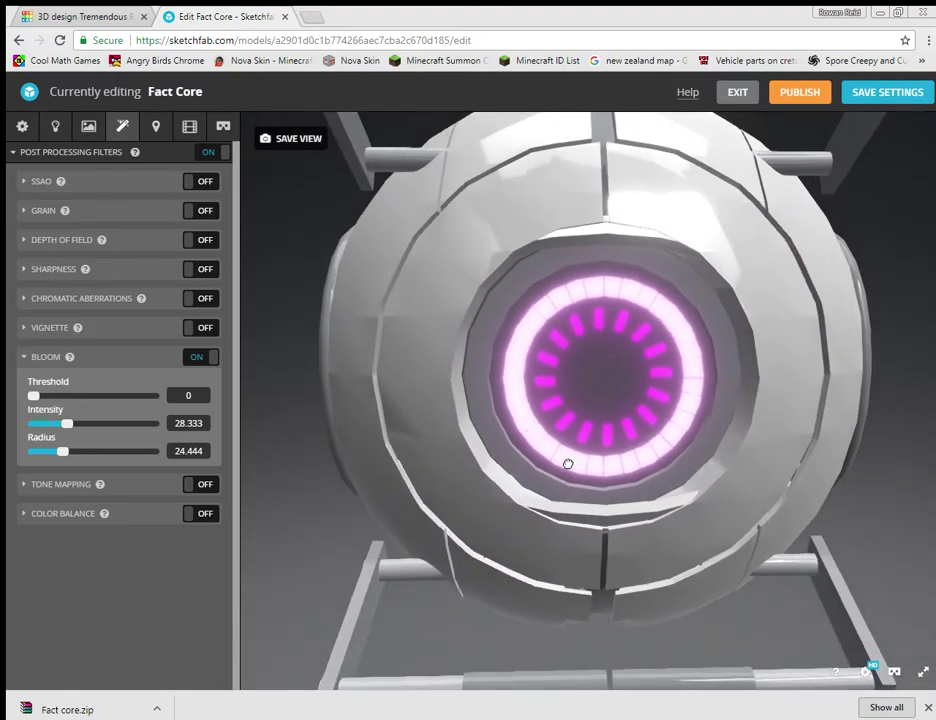
Fine-tune the Bloom filter with a radius of 22.778 and an intensity of 21.111
drag(87, 456, 54, 464)
drag(284, 458, 460, 489)
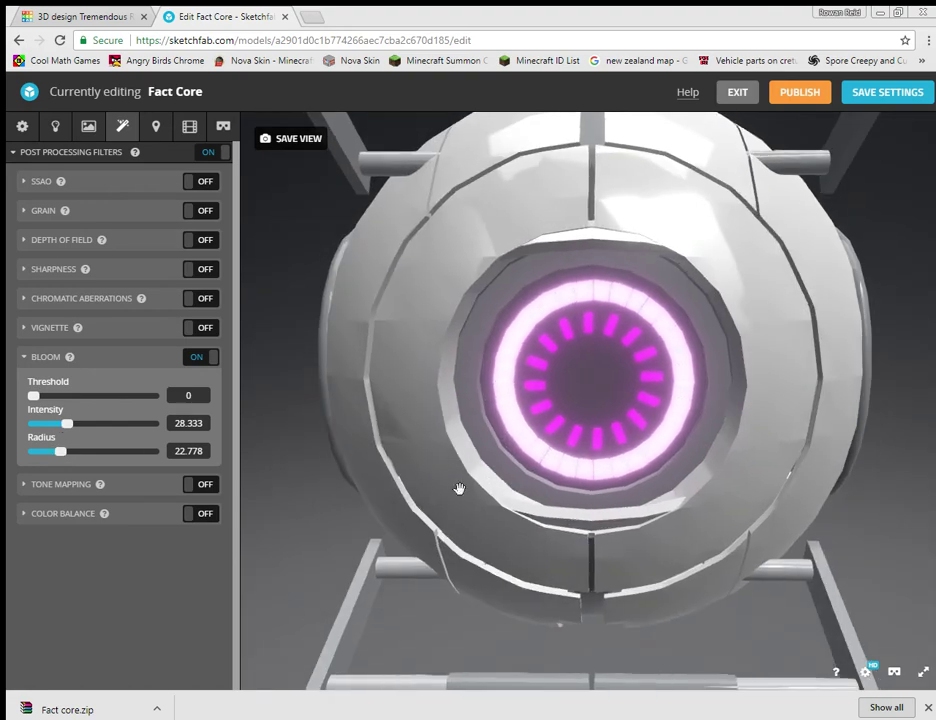
drag(62, 422, 46, 422)
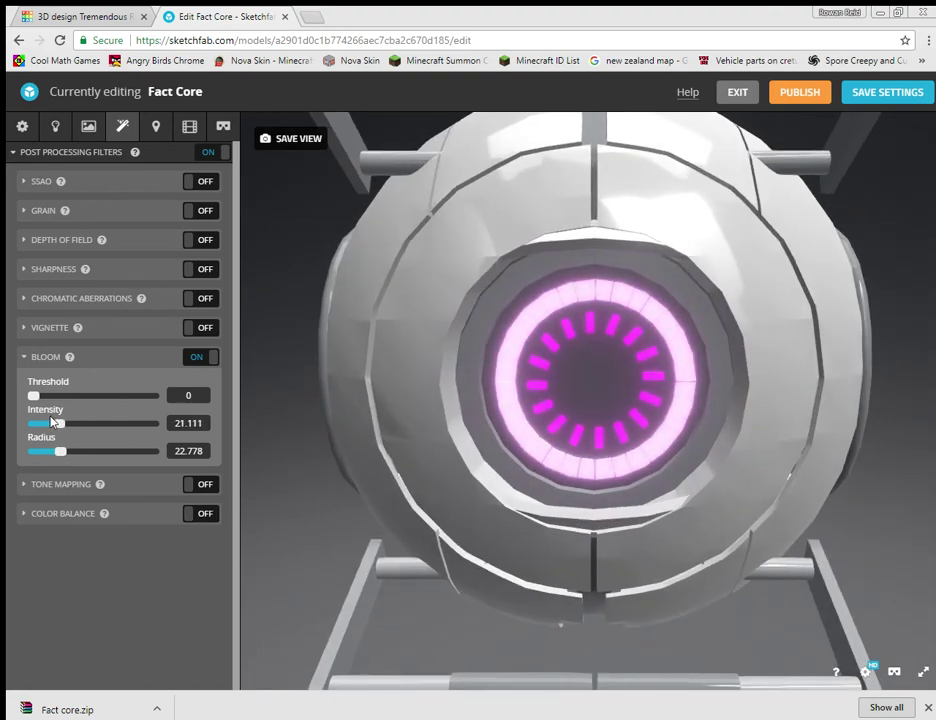
drag(510, 470, 522, 493)
scroll(591, 497, down, 5)
drag(591, 497, 597, 524)
scroll(595, 526, up, 4)
Select the eye's outer ring material, color_15708628, and change its emission color to red
click(56, 127)
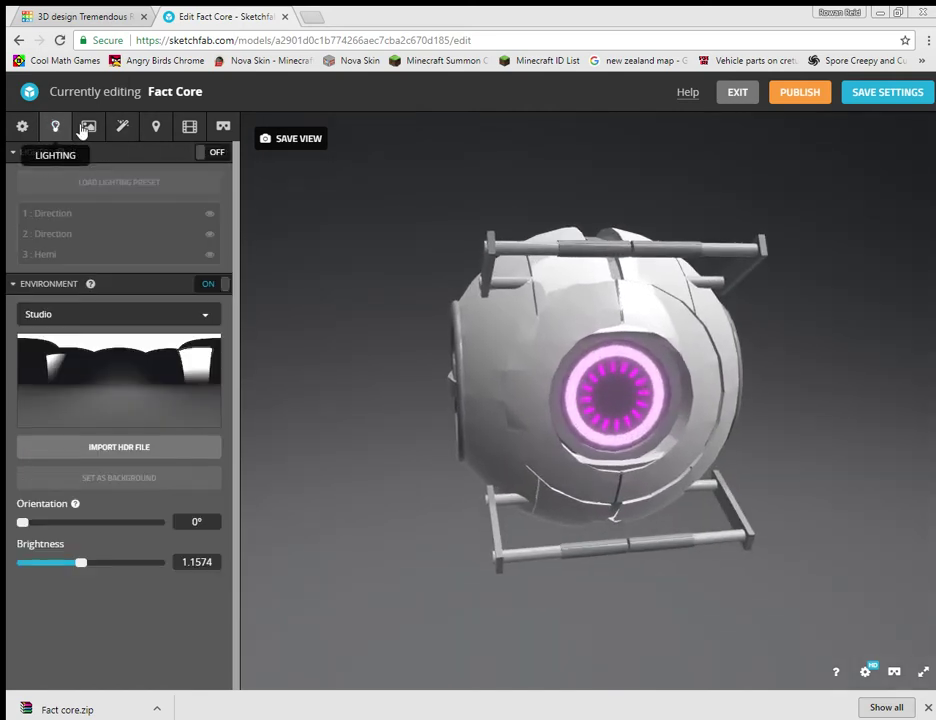
click(88, 126)
click(78, 170)
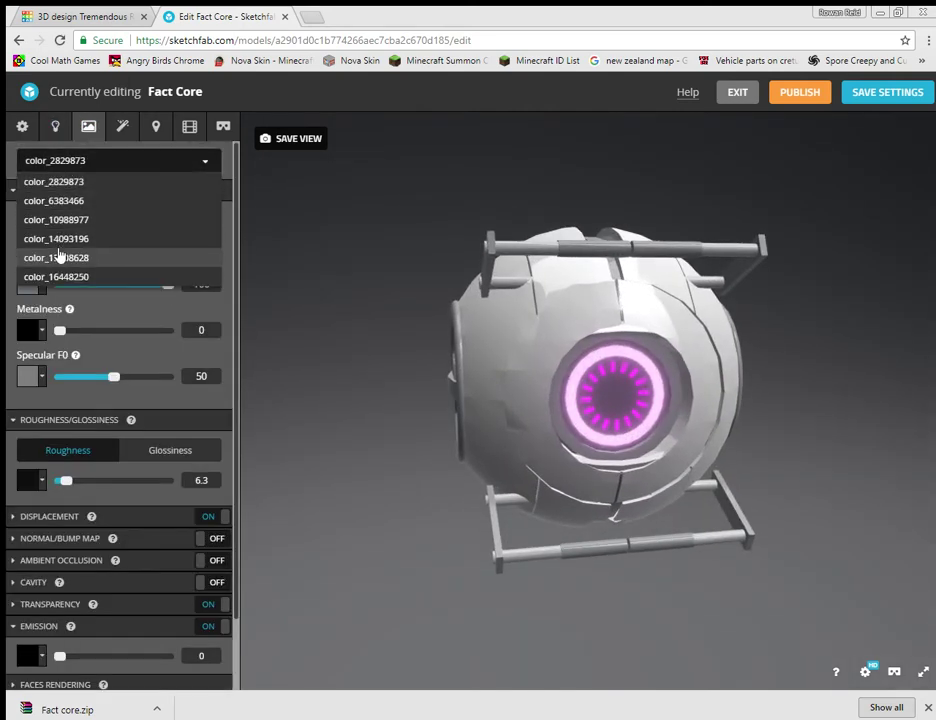
click(80, 255)
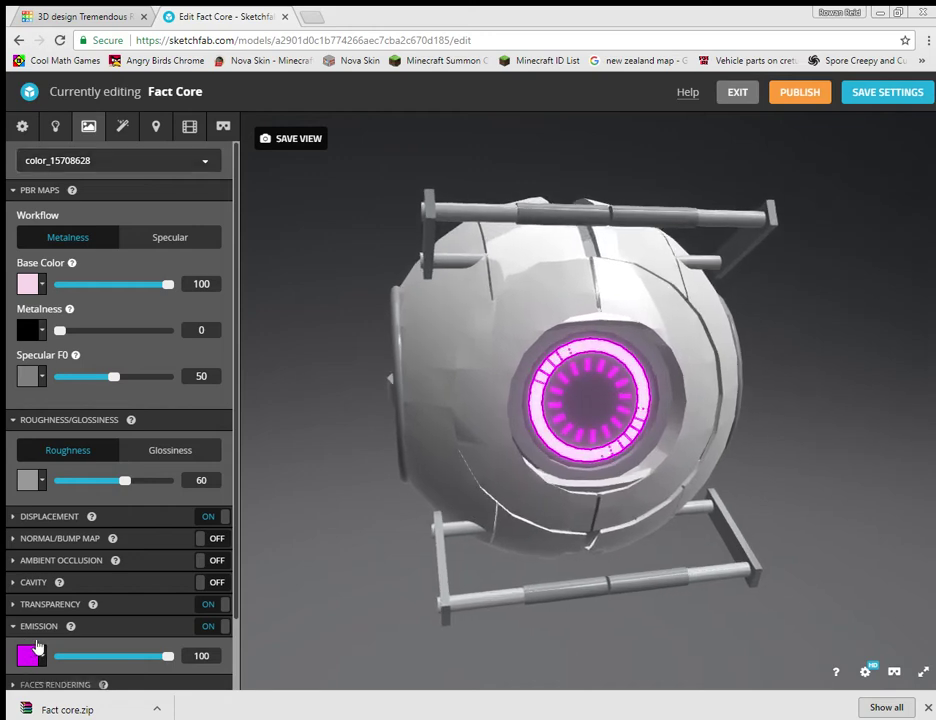
click(28, 655)
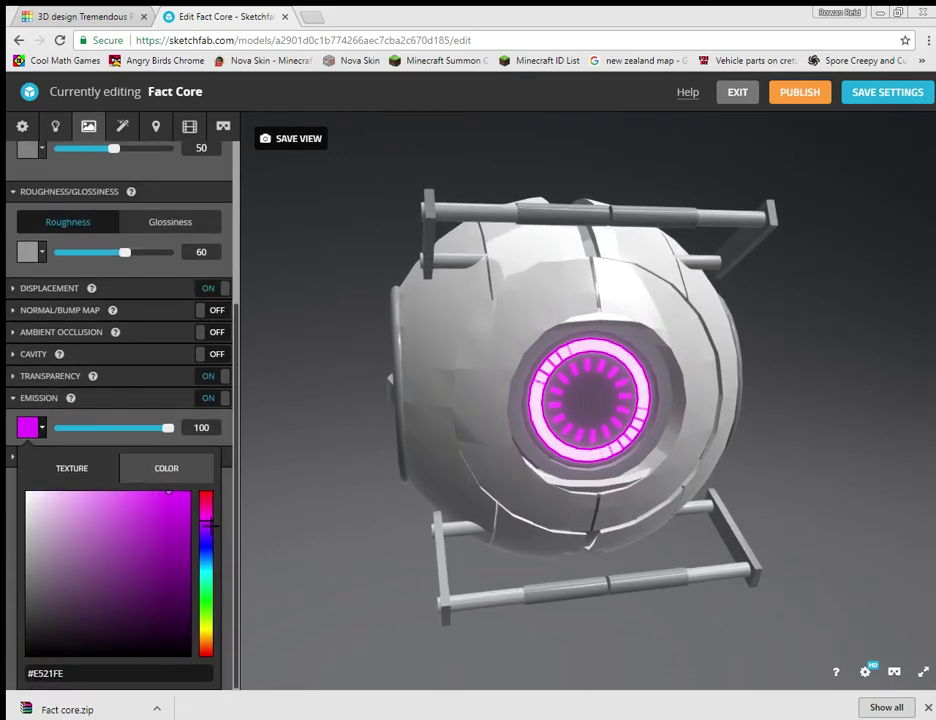
drag(206, 545, 203, 688)
drag(170, 546, 228, 468)
scroll(595, 434, up, 5)
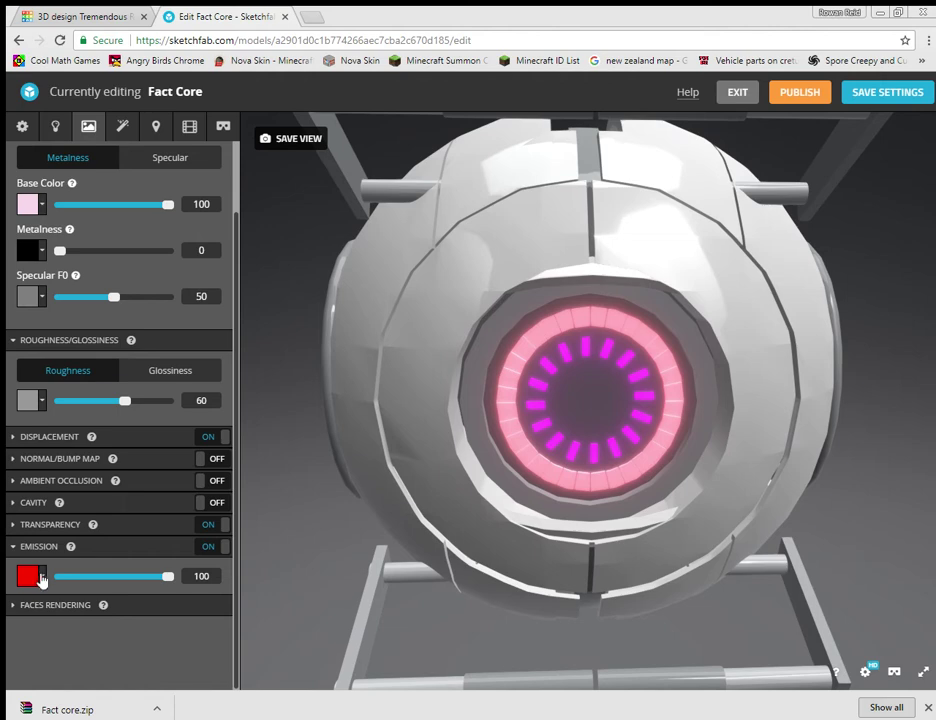
Try a green emission color on the eye's outer ring, then settle on a bright purple
click(40, 578)
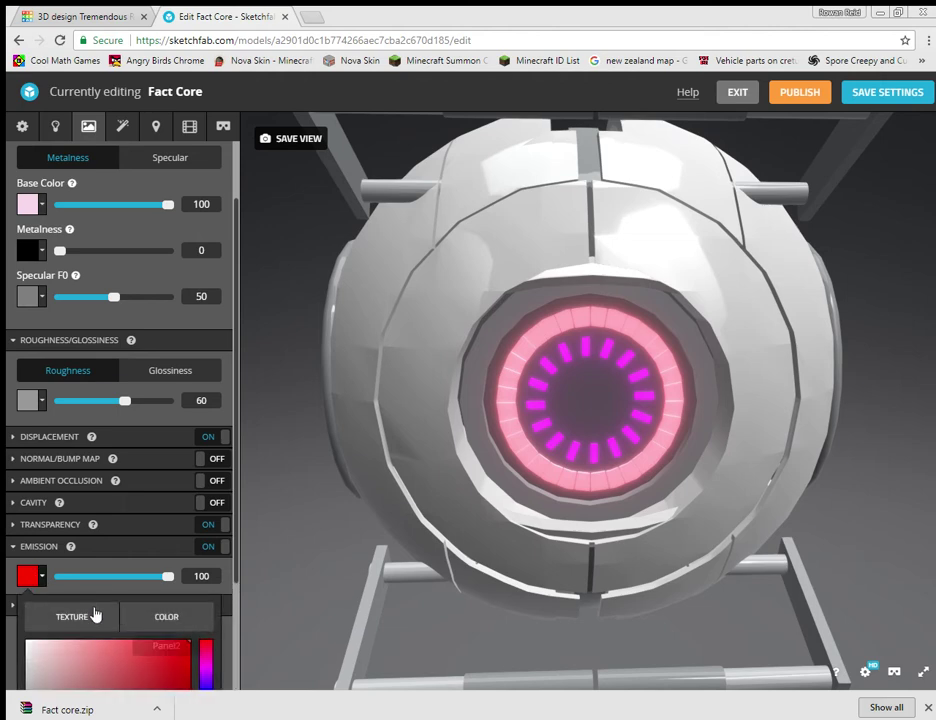
scroll(150, 500, down, 3)
click(216, 612)
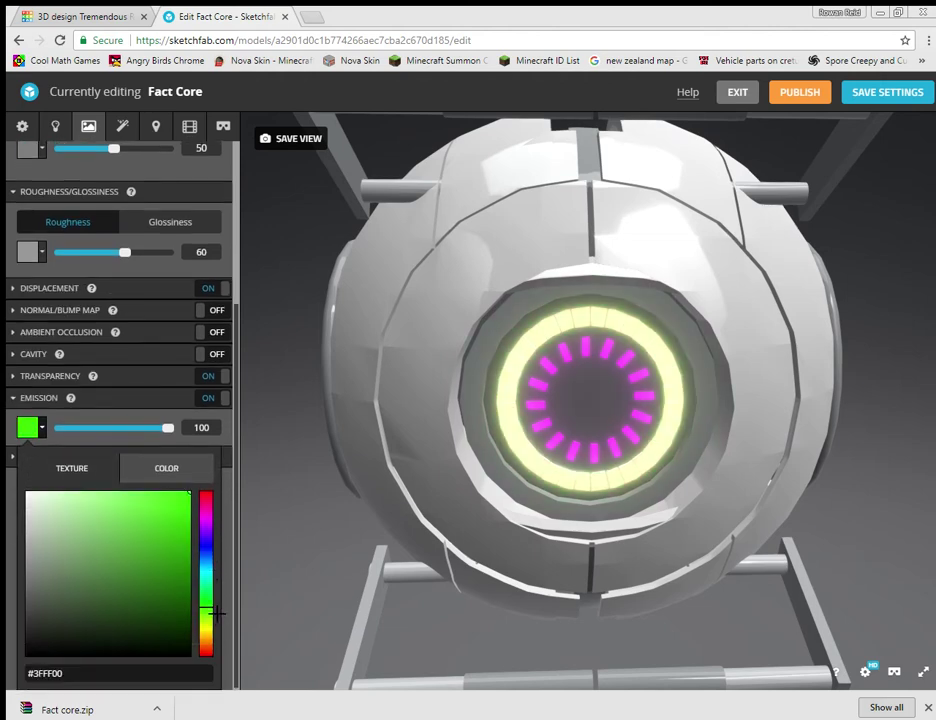
drag(216, 596, 216, 538)
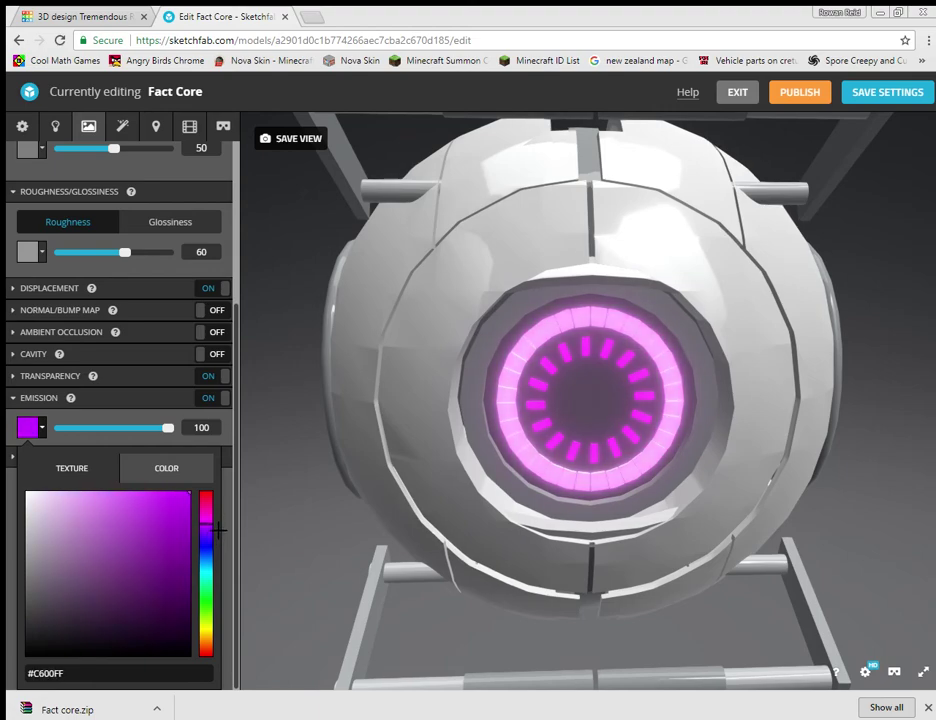
mouse_move(463, 586)
mouse_down()
mouse_move(455, 580)
mouse_move(468, 568)
mouse_move(487, 570)
mouse_move(464, 577)
mouse_up()
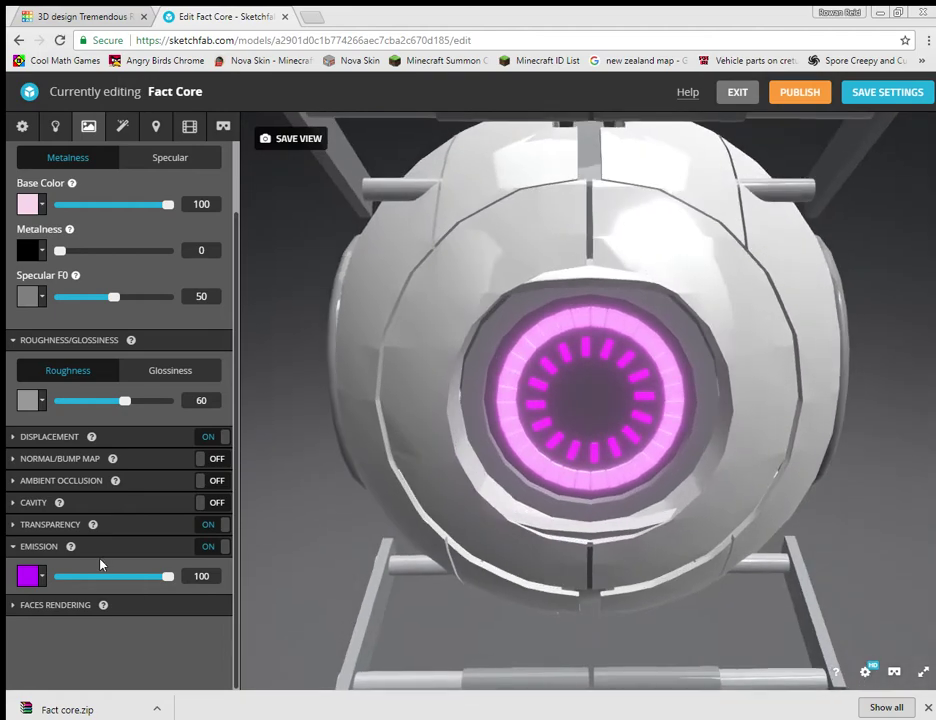
click(28, 575)
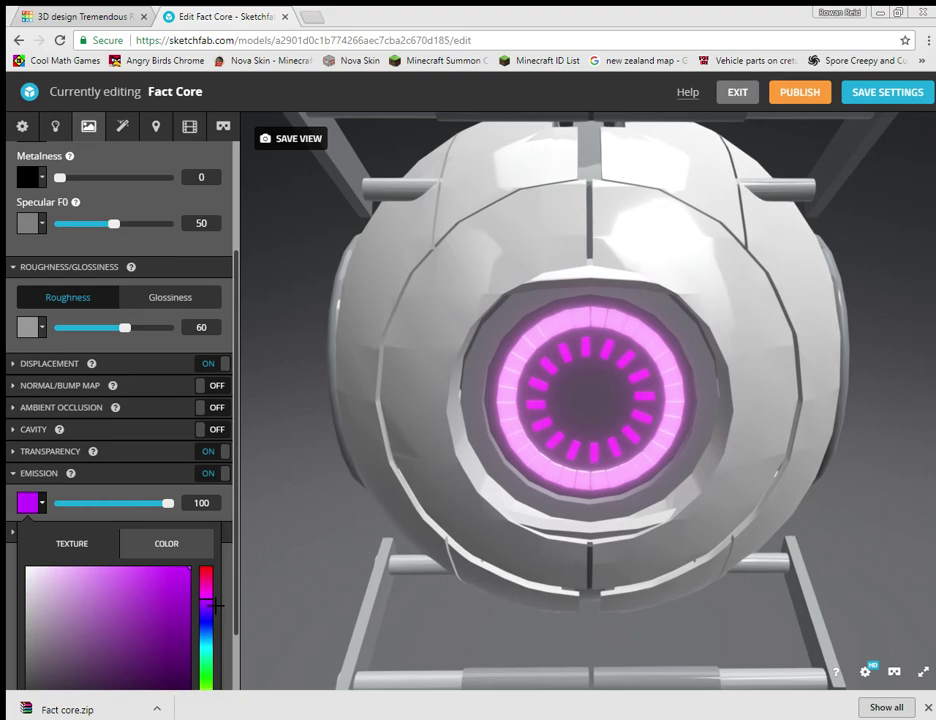
click(518, 554)
mouse_move(518, 554)
mouse_down()
mouse_move(577, 541)
mouse_move(506, 541)
mouse_move(636, 541)
mouse_move(608, 541)
mouse_move(650, 518)
mouse_move(595, 512)
mouse_move(560, 474)
mouse_up()
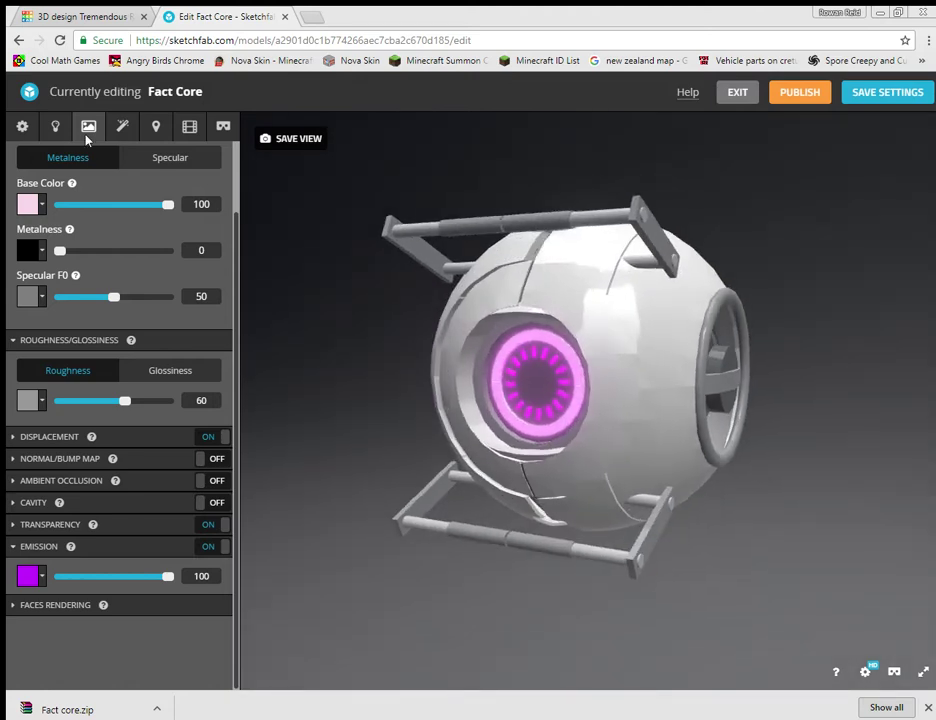
Open the VR settings and set the world scale to 208
click(122, 126)
click(167, 131)
click(189, 127)
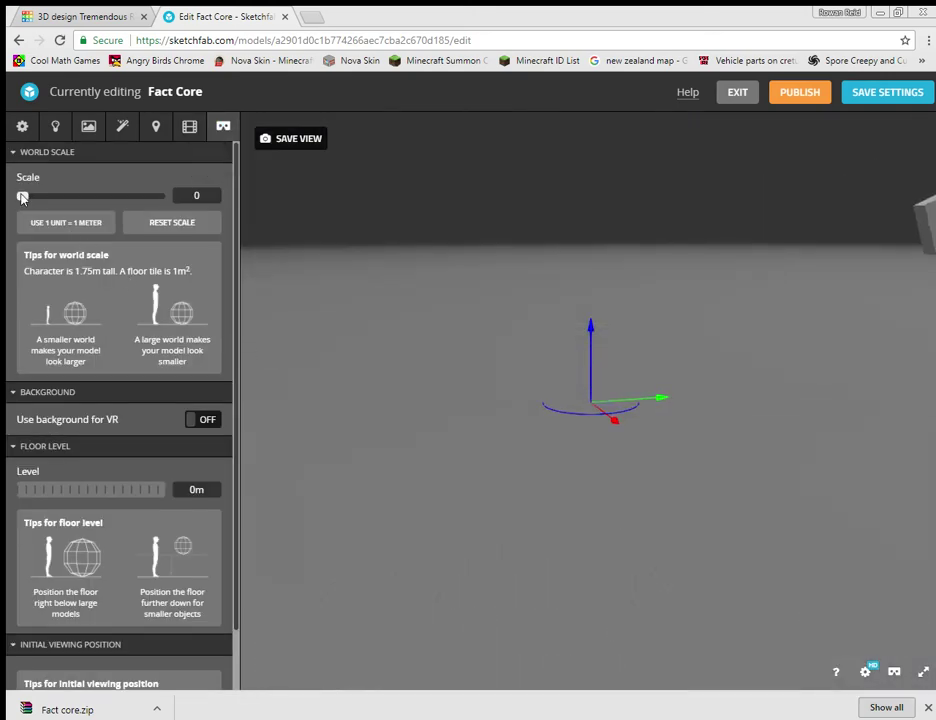
drag(22, 196, 48, 196)
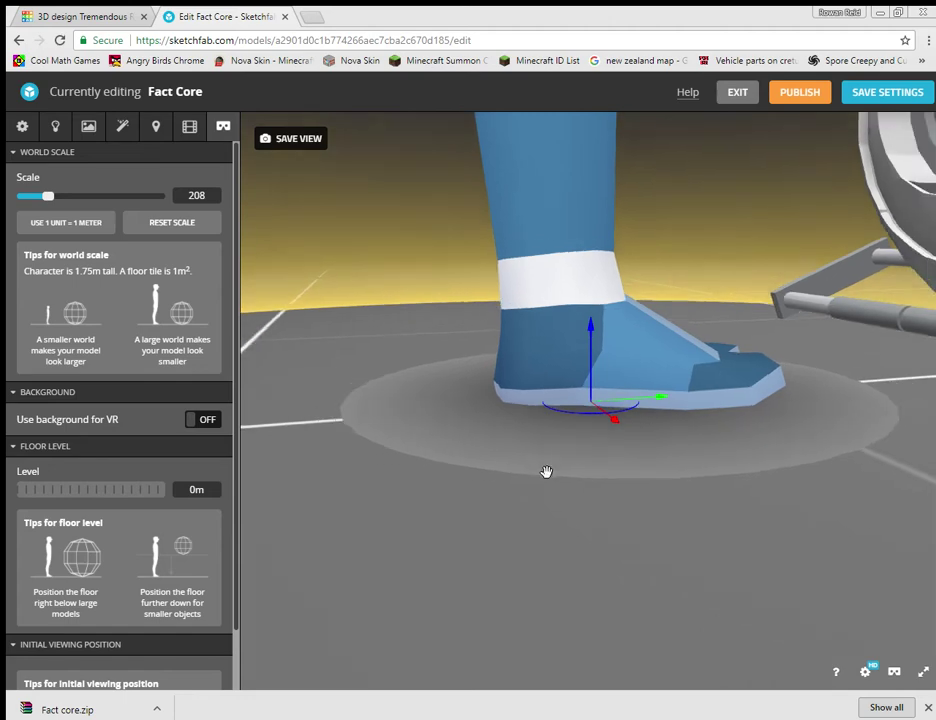
scroll(546, 471, down, 5)
drag(546, 471, 621, 536)
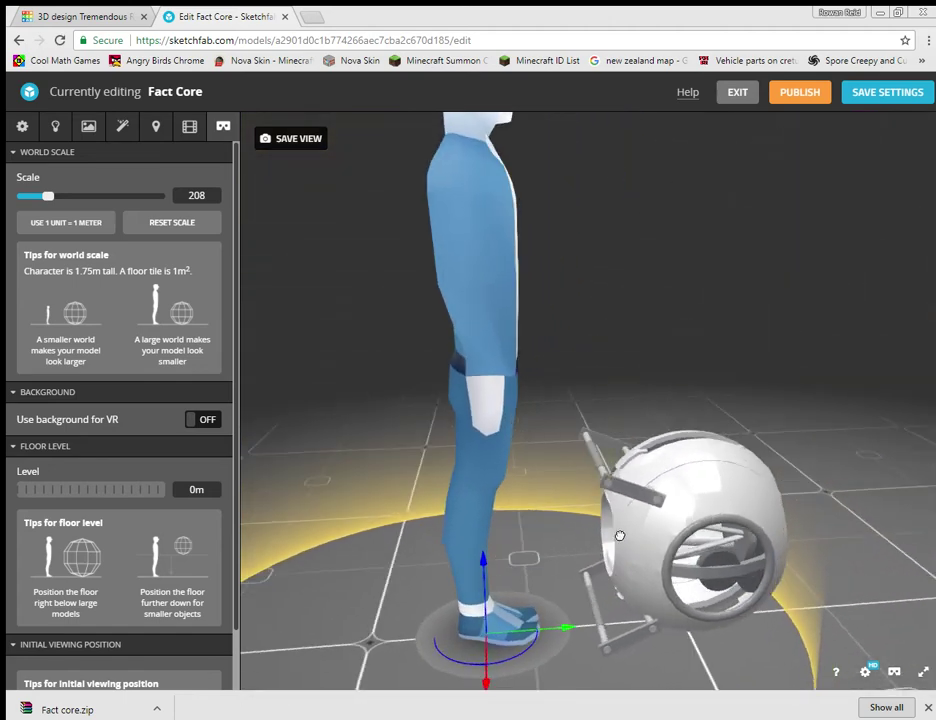
Set the VR floor level to -0.5 m and move the viewer figure slightly away from the core
mouse_move(27, 484)
mouse_down()
mouse_move(150, 489)
mouse_move(25, 489)
mouse_up()
drag(478, 541, 551, 596)
drag(604, 634, 566, 634)
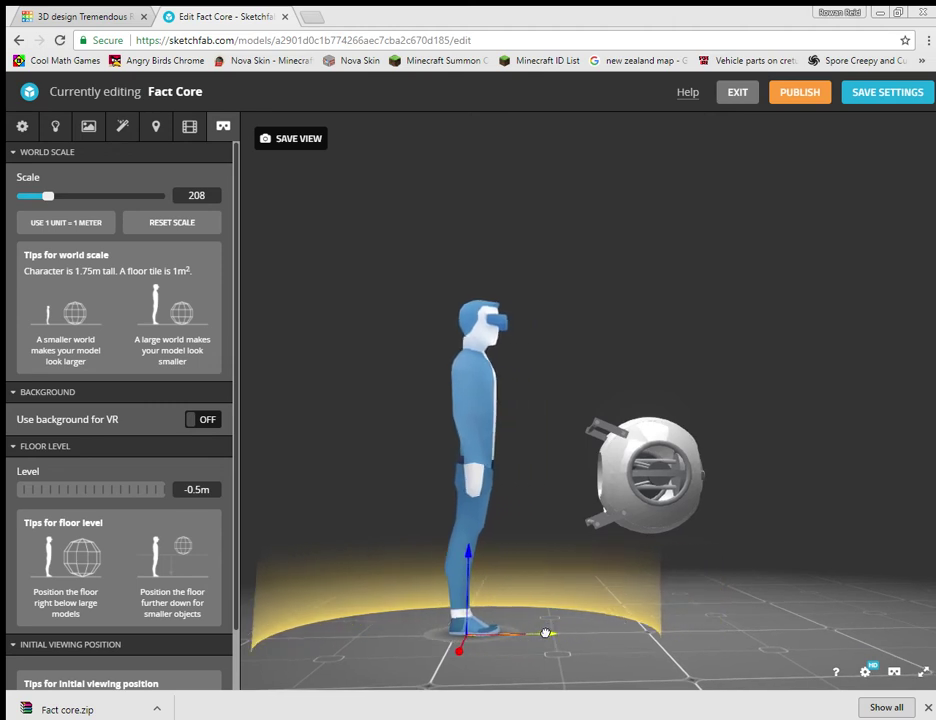
Lower the VR floor level to -1.13 m and check the core's height against the viewer figure
drag(41, 484, 153, 489)
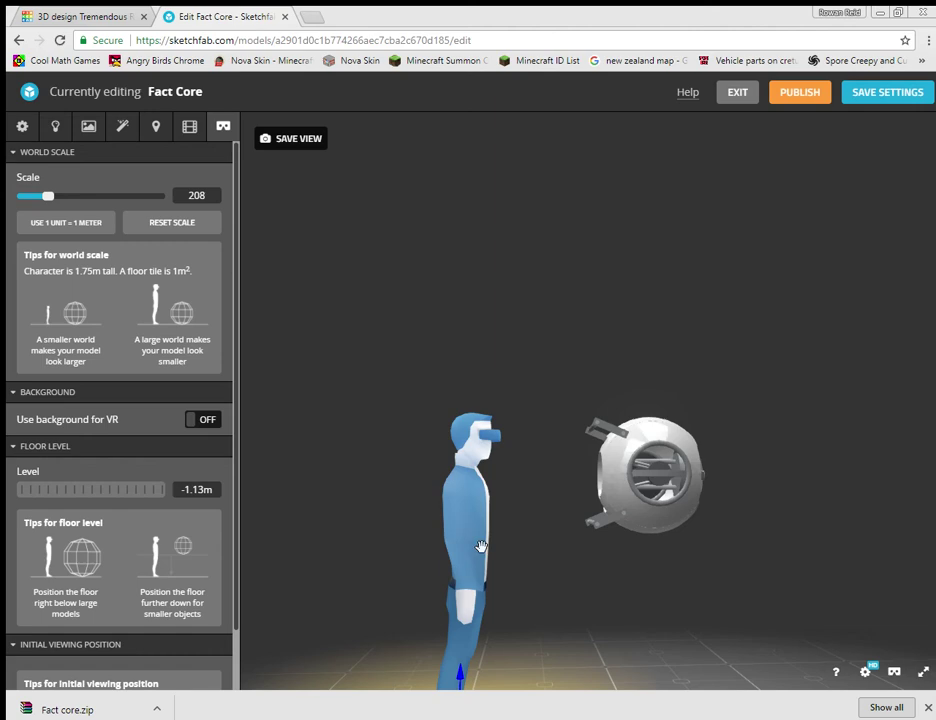
drag(685, 561, 623, 559)
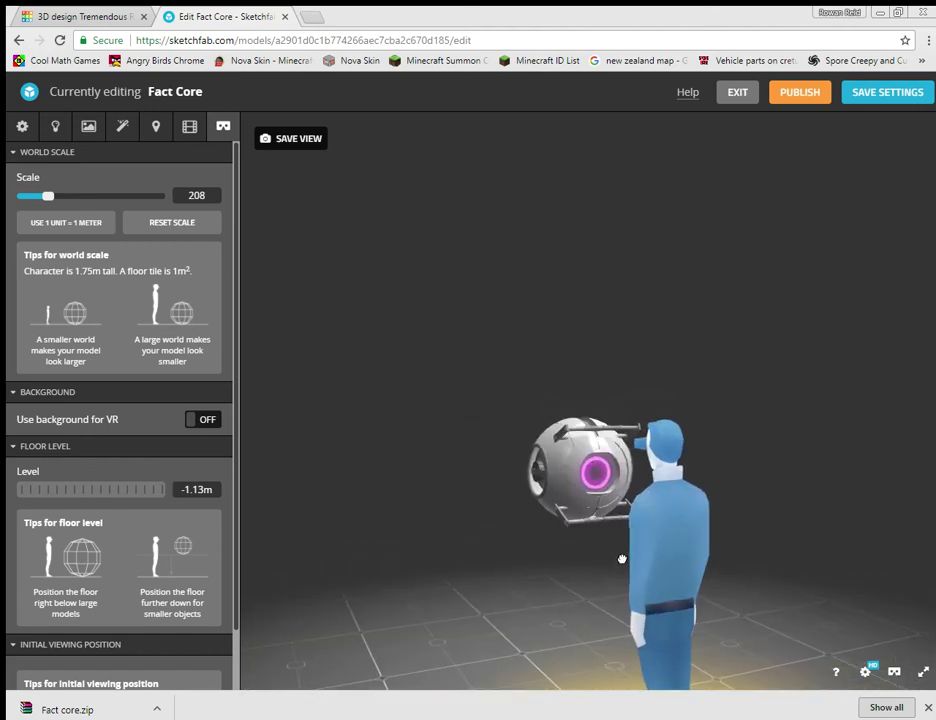
scroll(600, 500, up, 5)
drag(588, 443, 522, 448)
scroll(522, 448, down, 8)
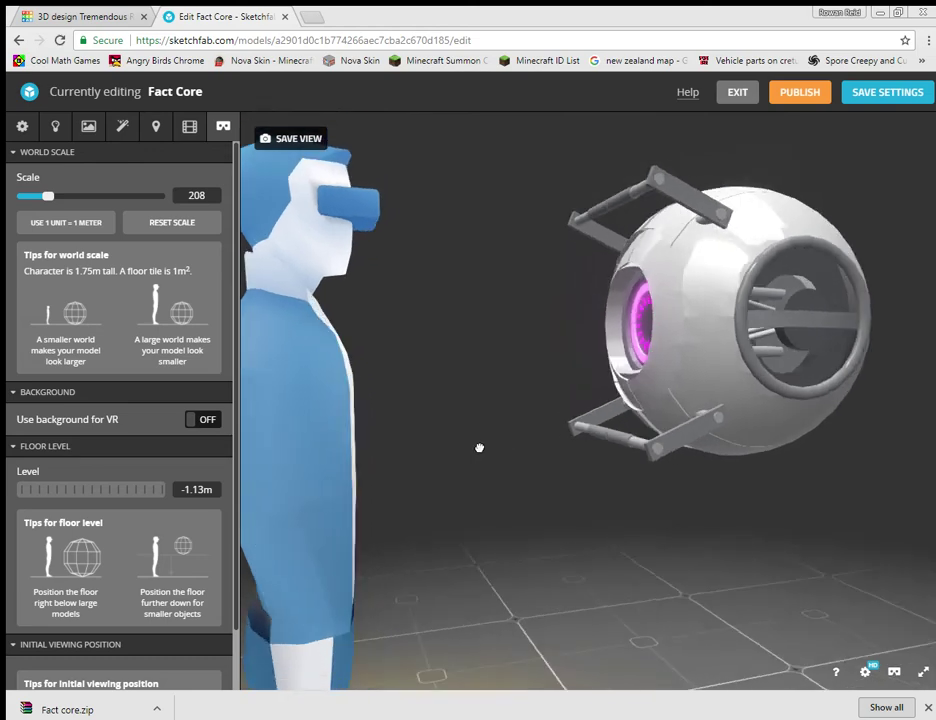
drag(603, 526, 493, 505)
Increase the VR world scale to 252 and inspect the core beside the viewer figure
drag(45, 197, 46, 198)
drag(478, 462, 453, 471)
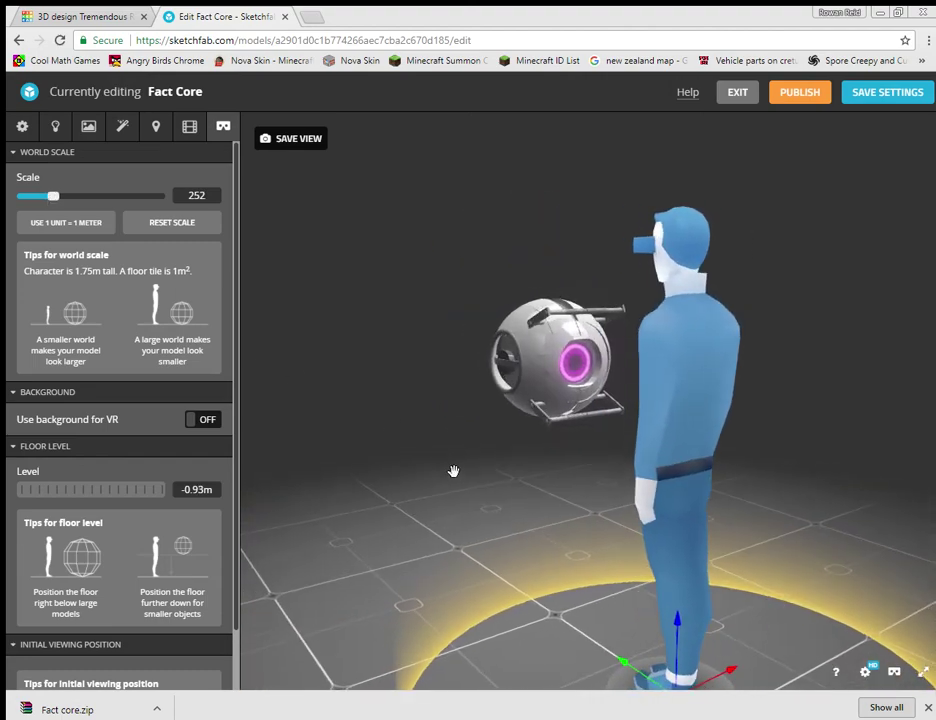
scroll(489, 439, up, 5)
scroll(491, 432, down, 3)
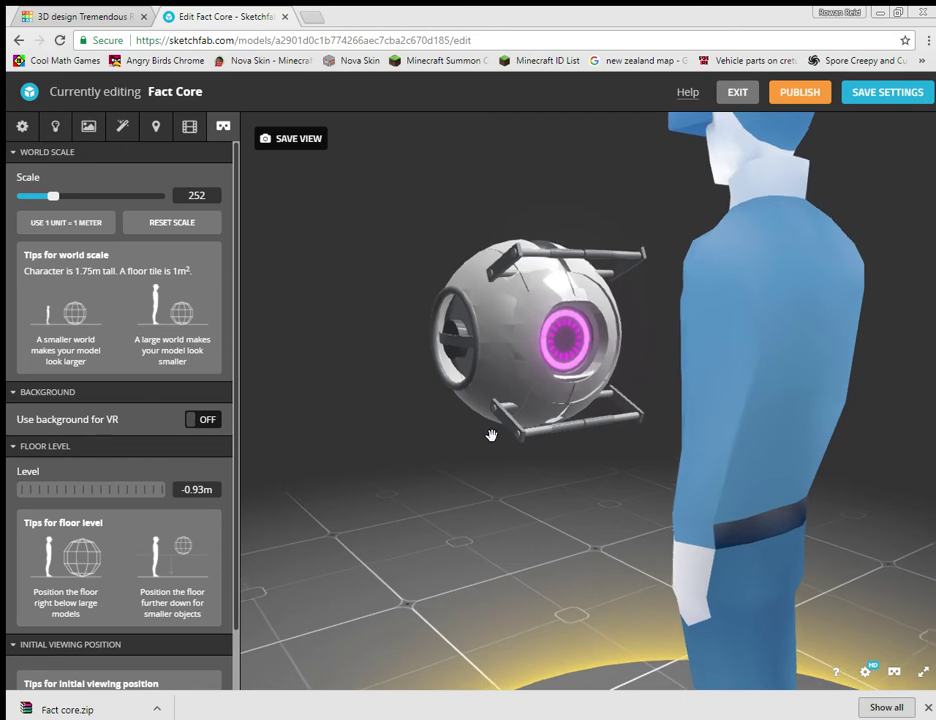
scroll(487, 434, down, 2)
drag(451, 399, 727, 157)
Save the 3D settings, publish the Fact Core model, and close the publication dialog
click(880, 93)
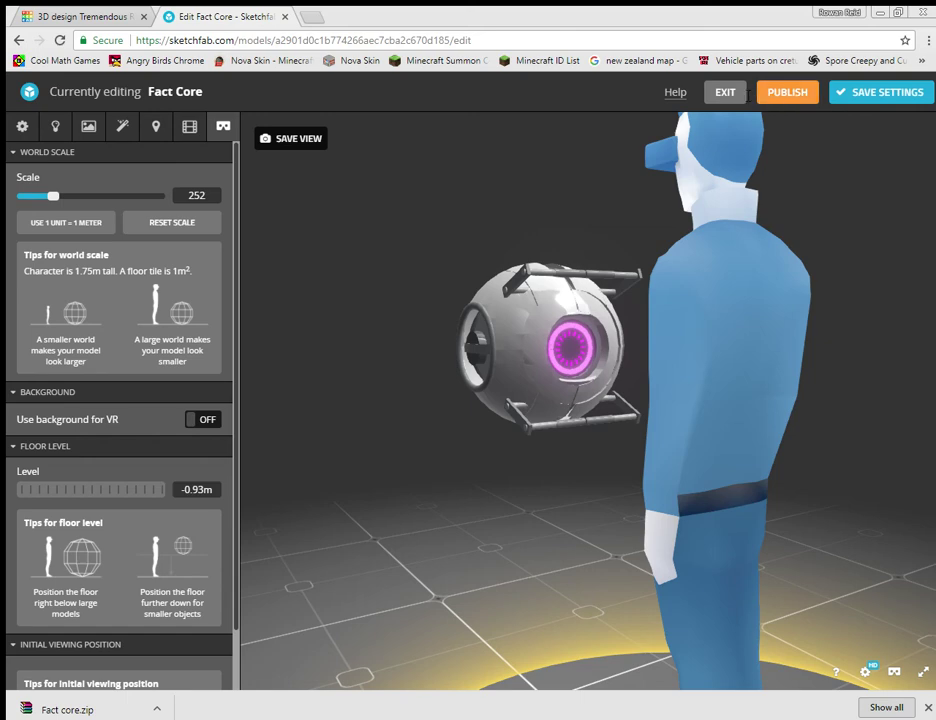
click(778, 96)
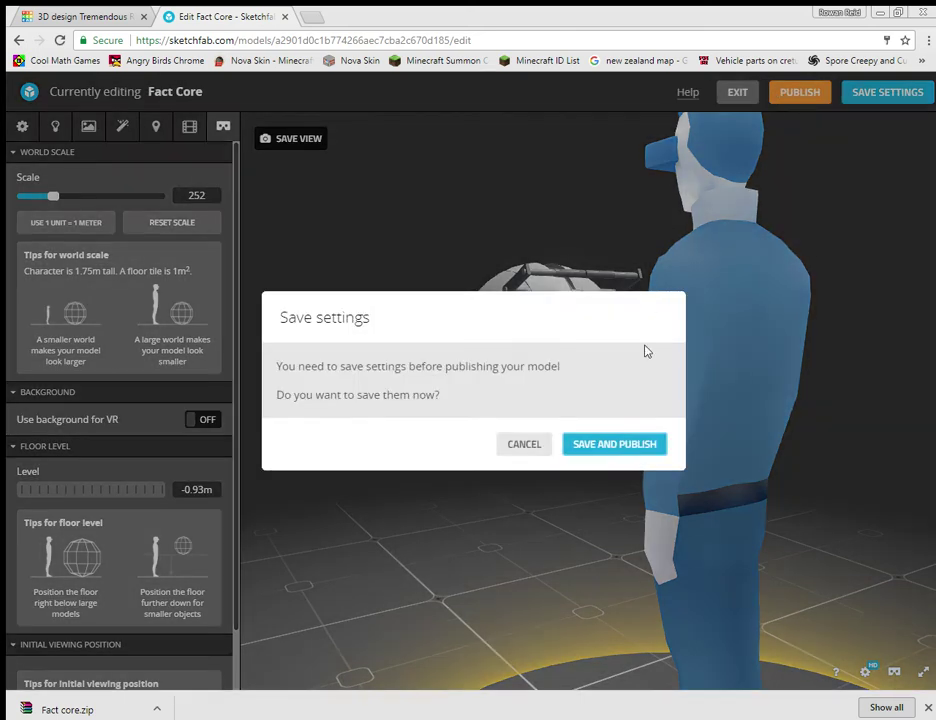
click(650, 446)
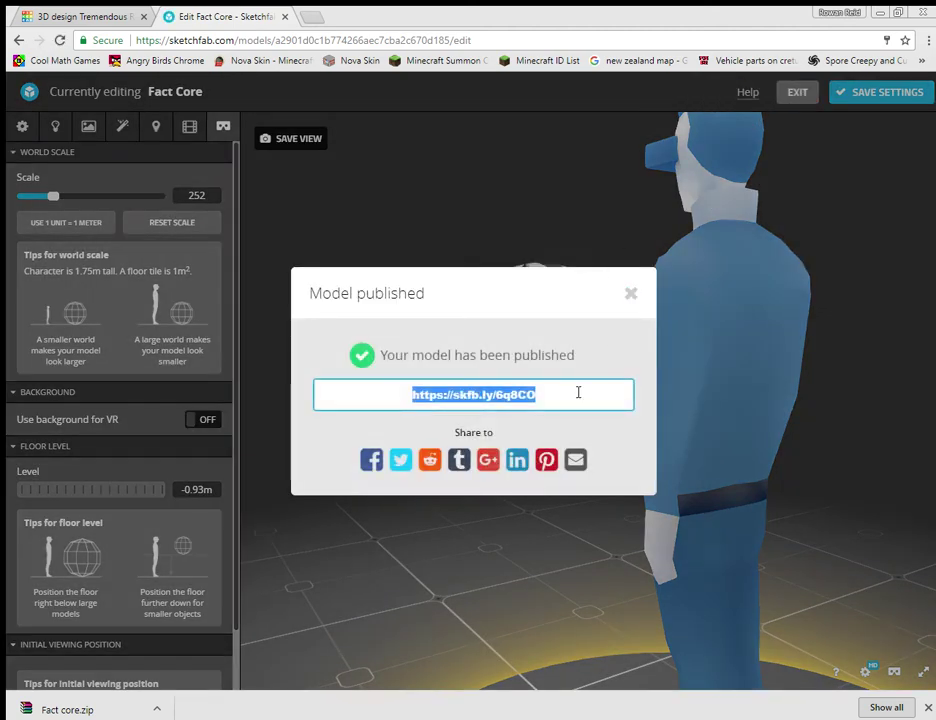
click(574, 392)
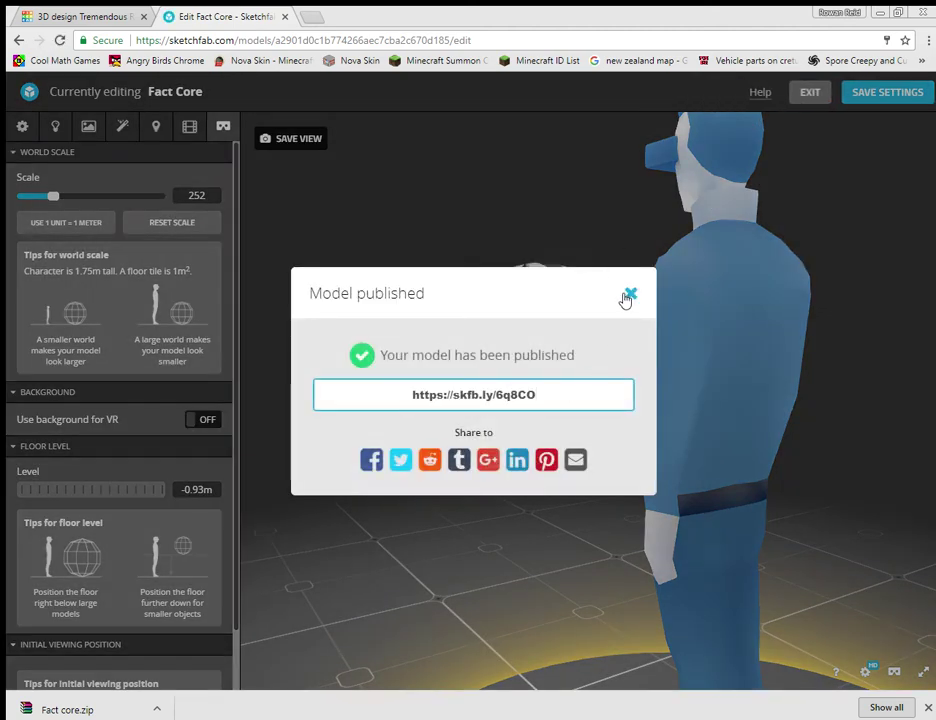
click(630, 294)
Exit the 3D settings editor to the published Fact Core model page
click(809, 95)
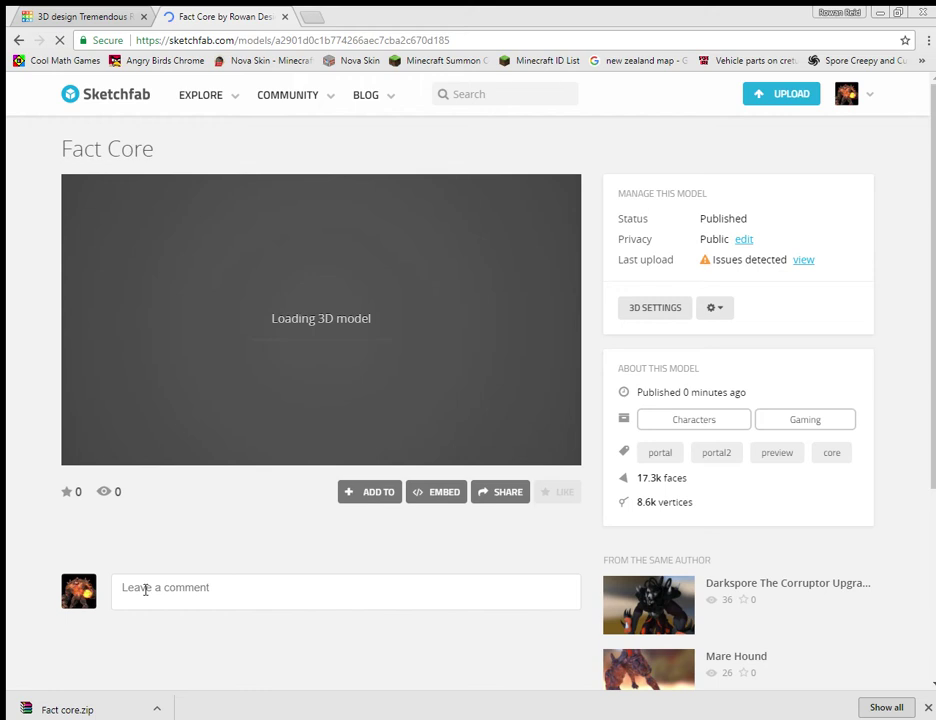
Draft the comment "and thats that a glowing EYE! checkout my accounts on sketchfab and tinkercad!" and clear it without posting
click(140, 588)
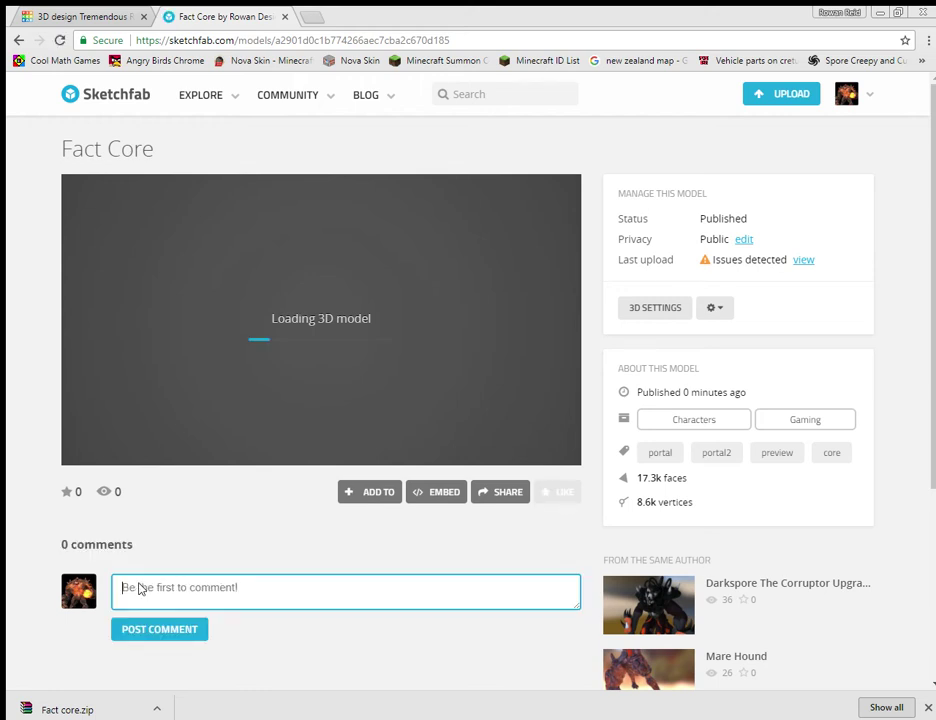
scroll(144, 590, down, 1)
text(and thats)
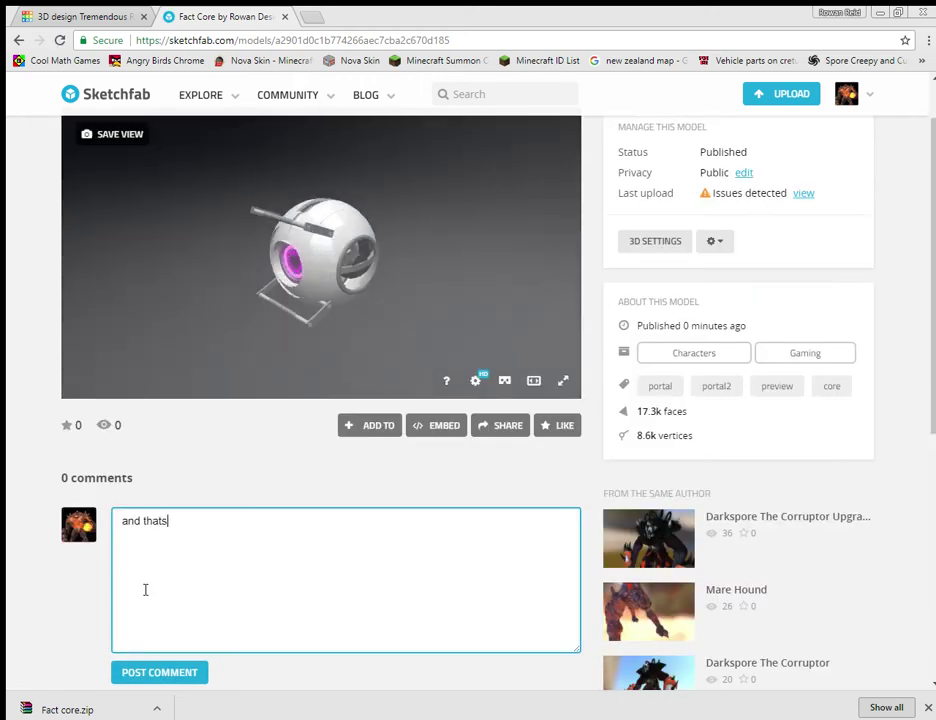
text( that)
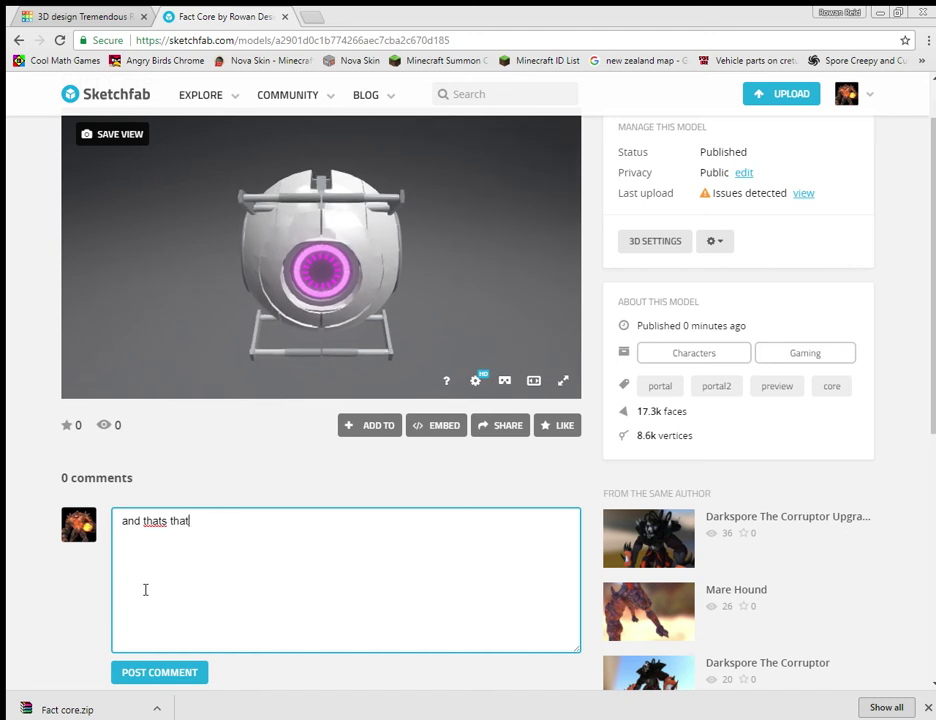
text( a glowing EYE! check)
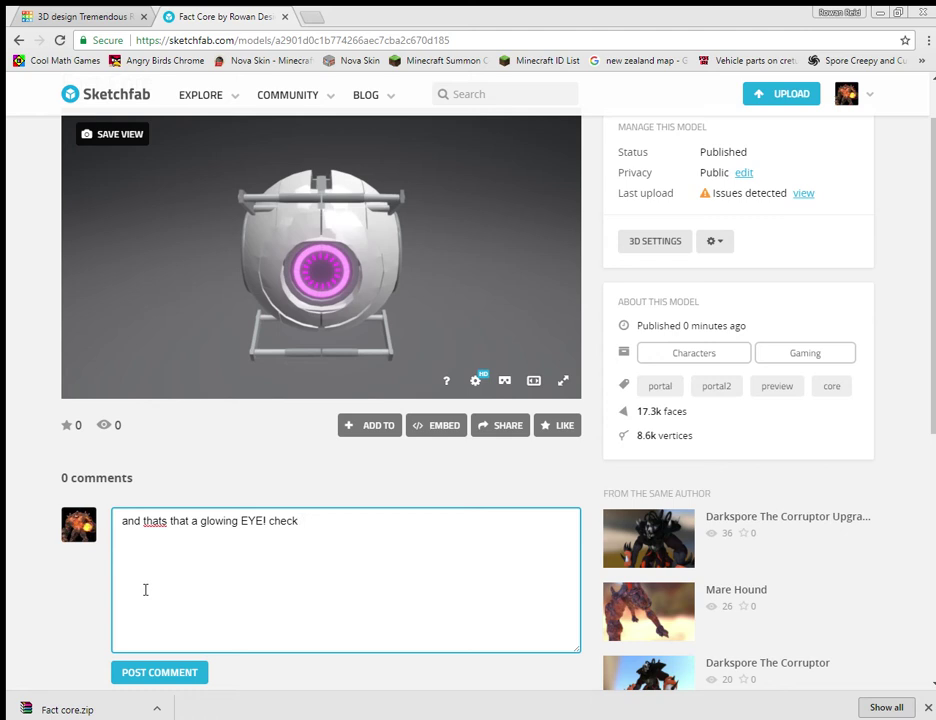
text(out m)
text(on)
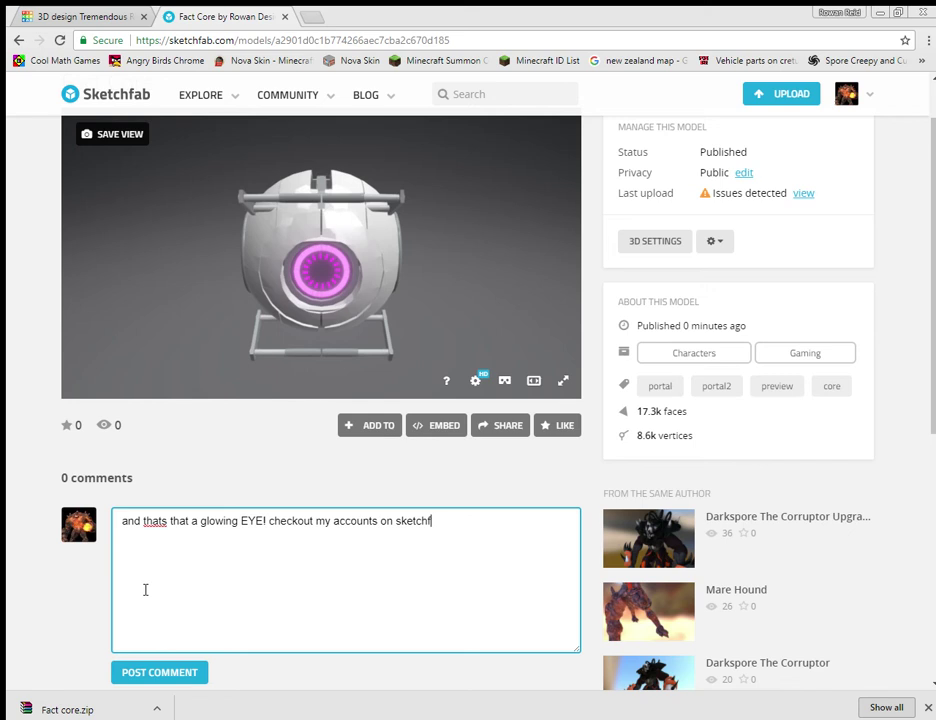
text(sketchfab and tinkercad)
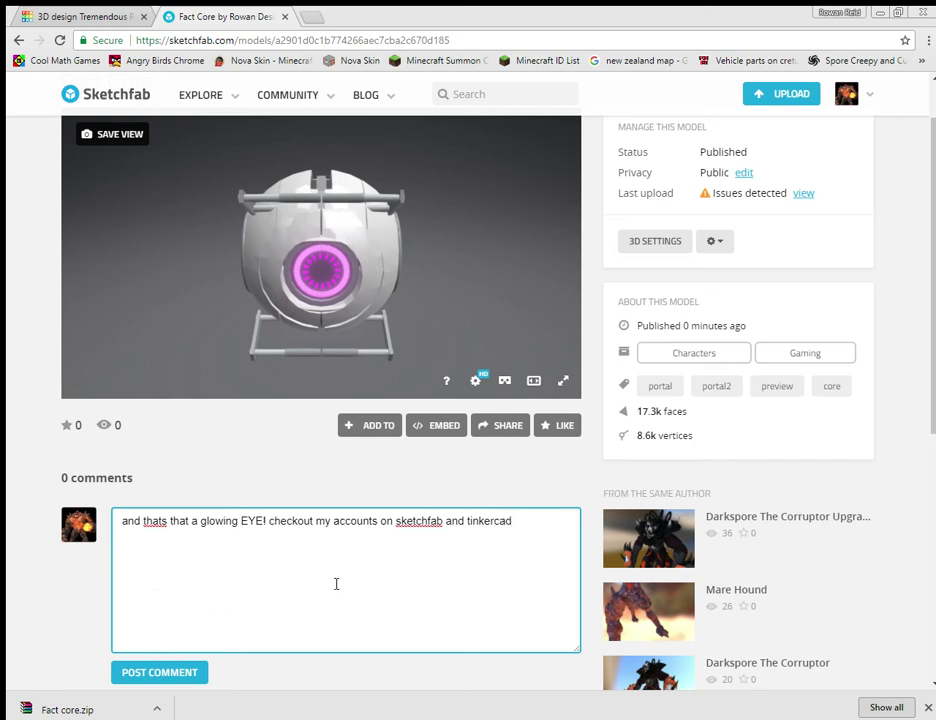
text(!)
drag(528, 529, 23, 543)
key(ctrl+x)
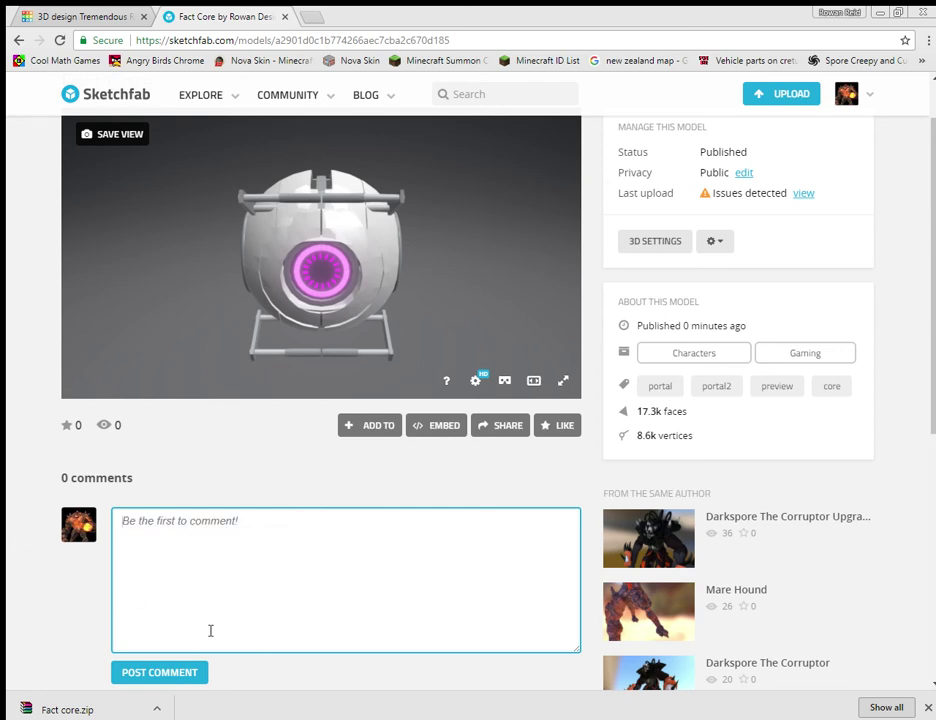
click(65, 651)
Frame the Fact Core's glowing pink eye in a frontal close-up and save it as the model's view
scroll(65, 632, up, 1)
drag(245, 458, 370, 369)
scroll(365, 365, up, 5)
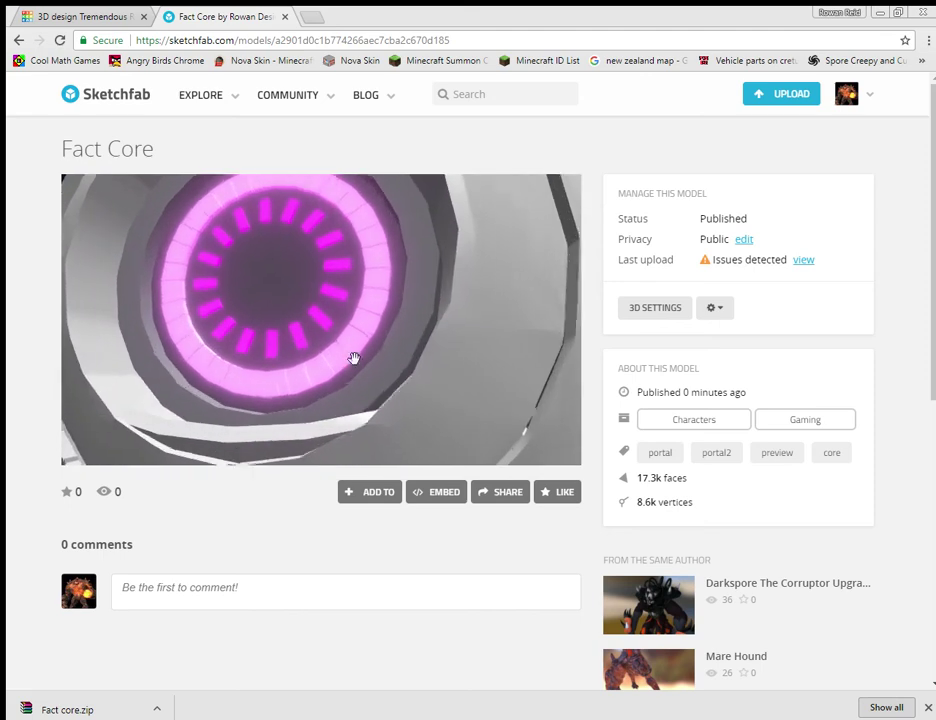
scroll(355, 379, up, 4)
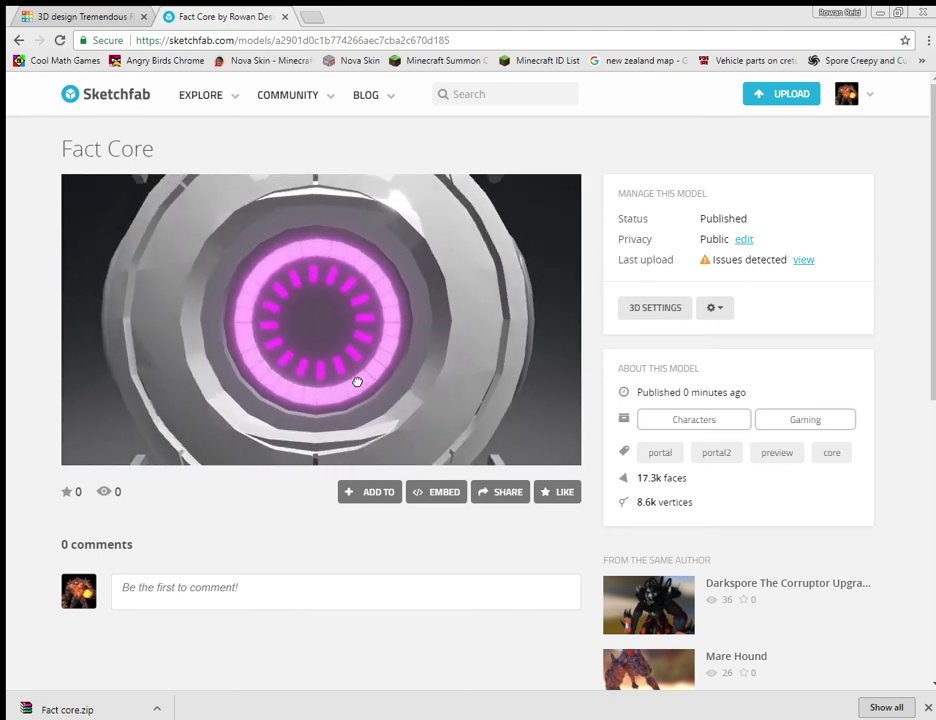
scroll(357, 374, up, 2)
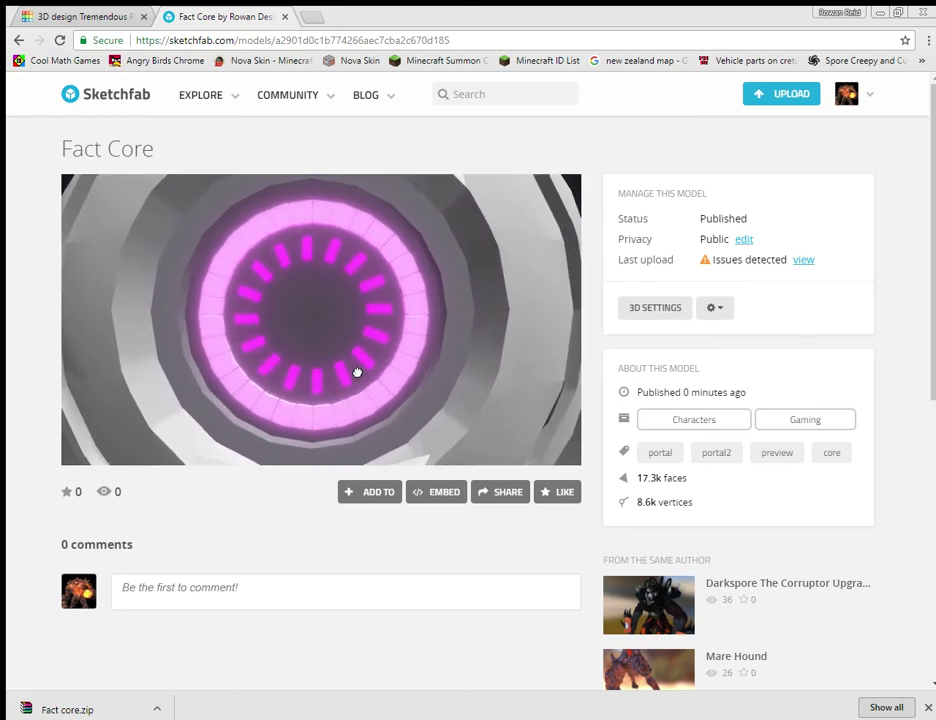
click(90, 201)
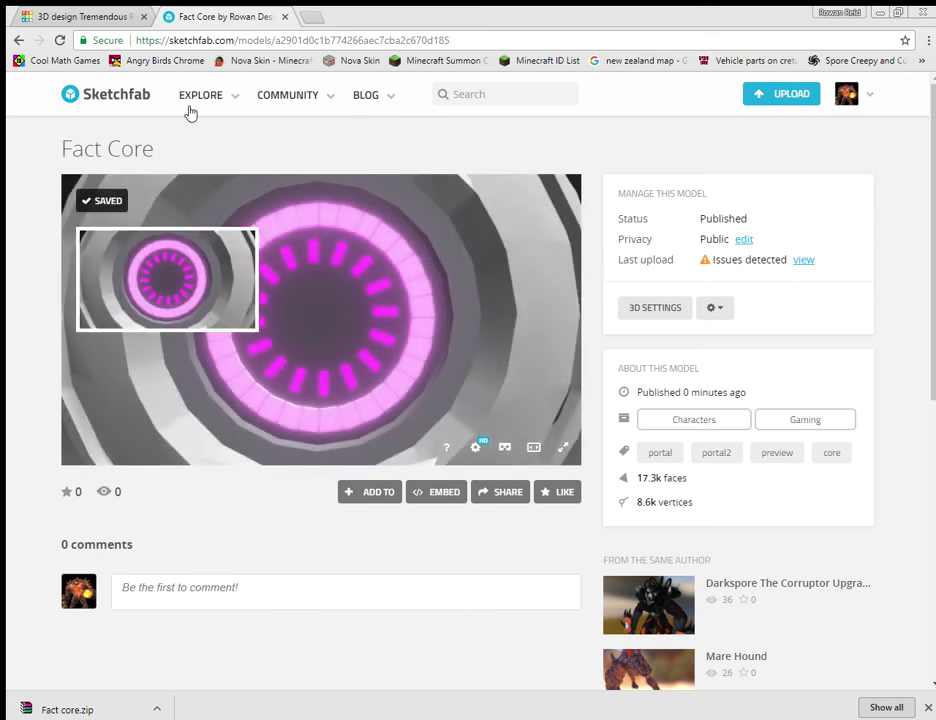
Open the account's own models page and look over the model thumbnails, including Fact Core
mouse_move(870, 95)
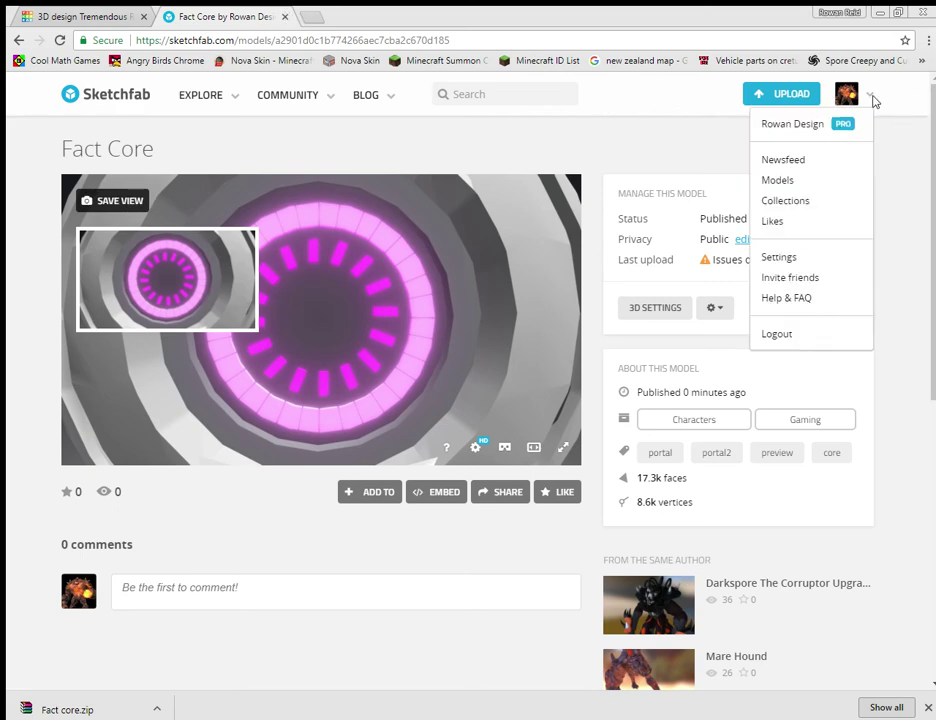
click(812, 180)
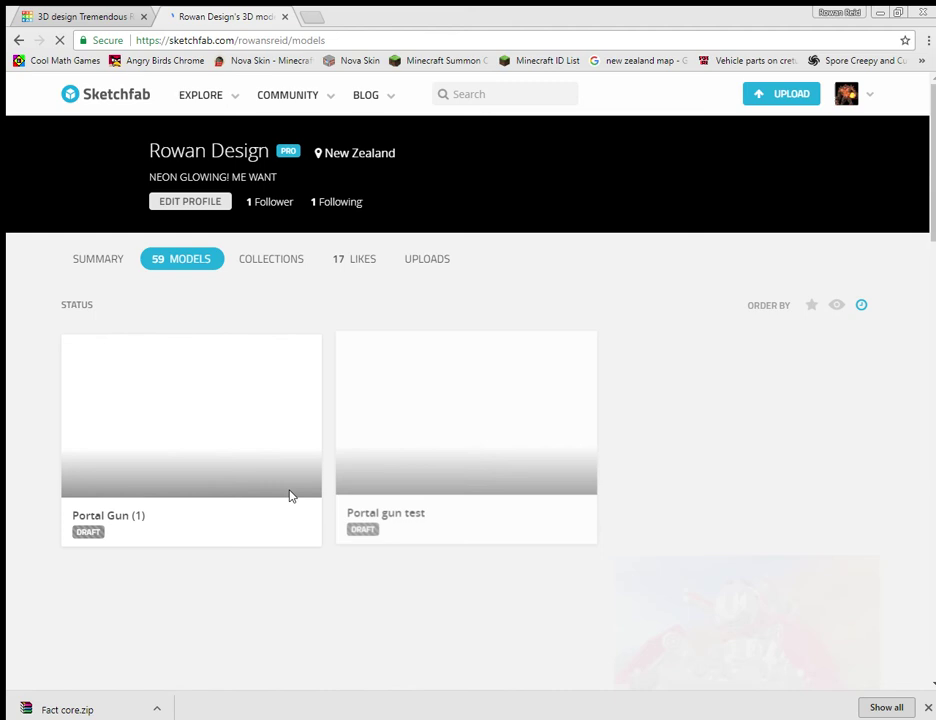
scroll(49, 519, down, 1)
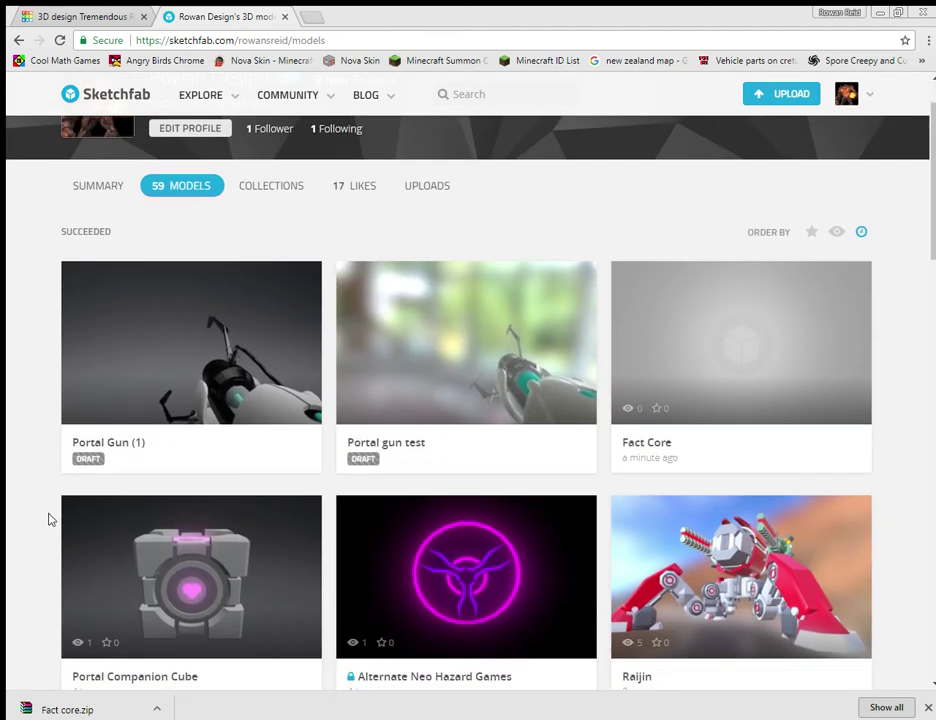